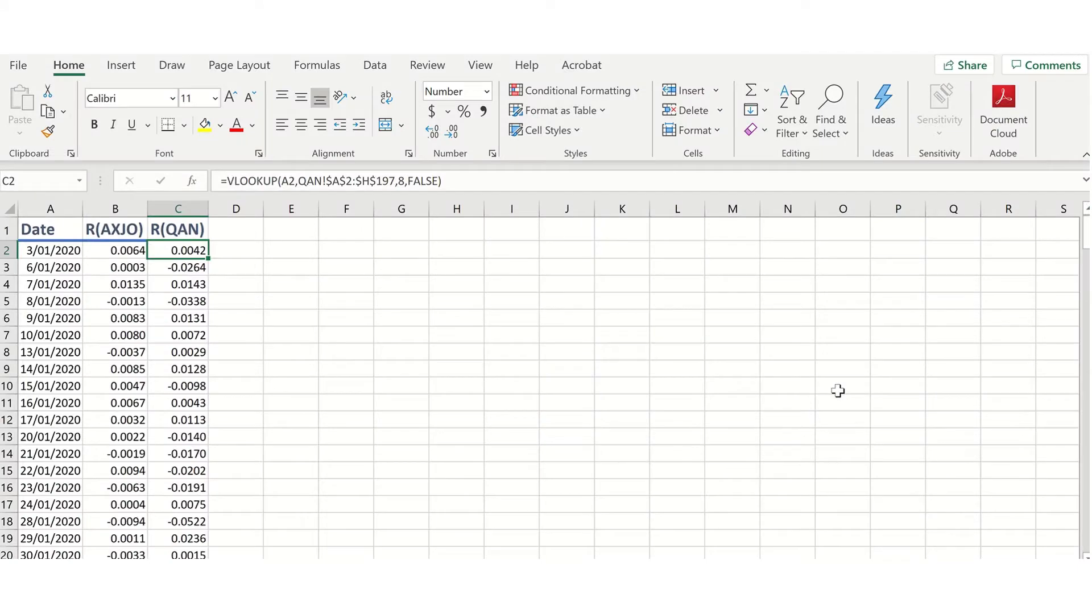
# Examine the Date, R(AXJO) and R(QAN) columns and the lookup formulas behind the daily returns.
pyautogui.click(53, 233)
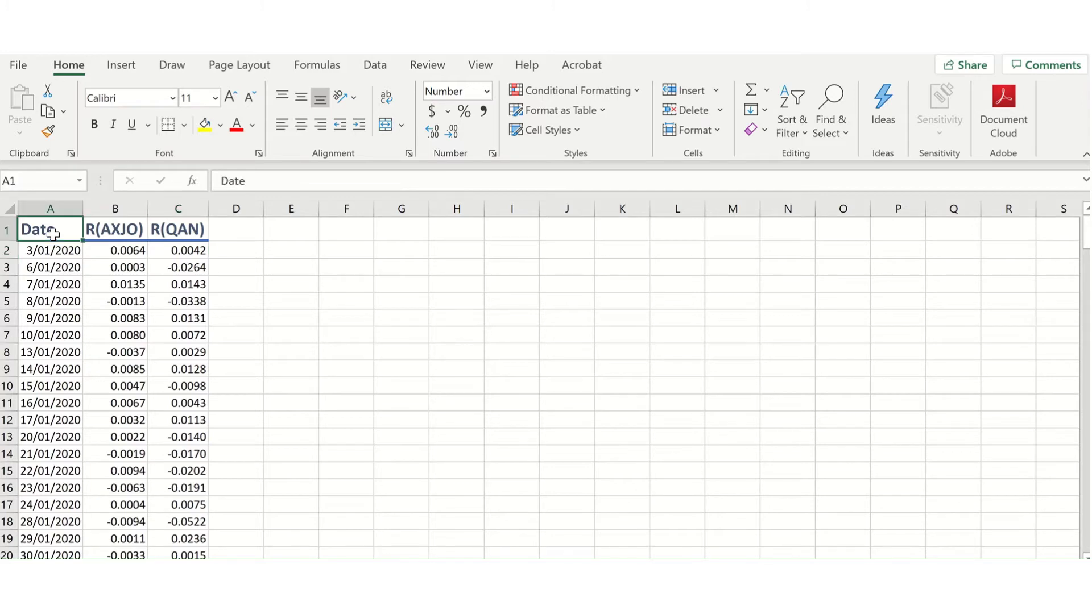
pyautogui.click(41, 200)
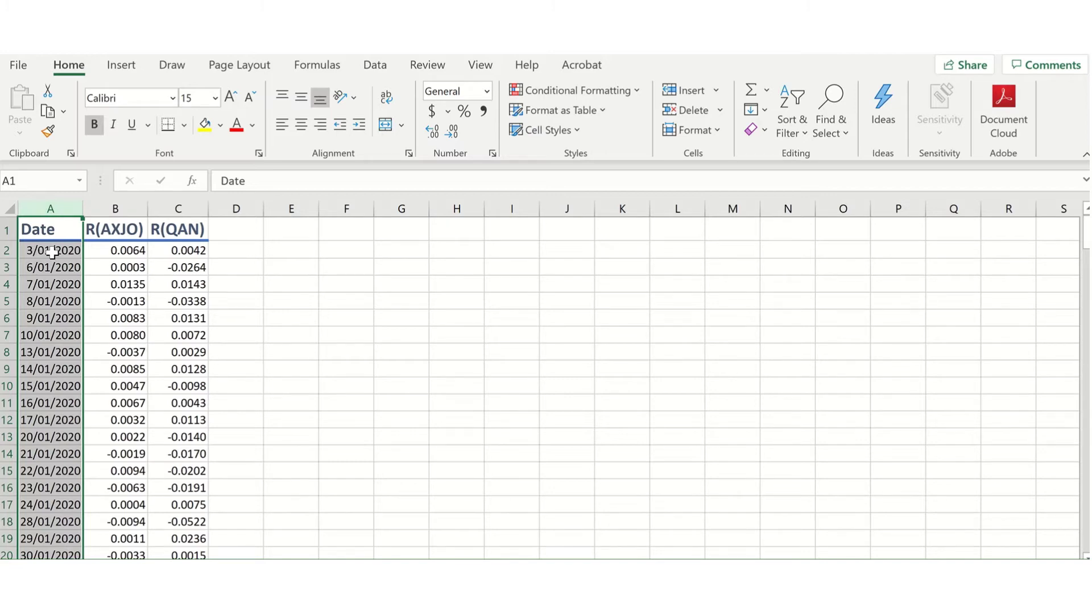
pyautogui.click(182, 210)
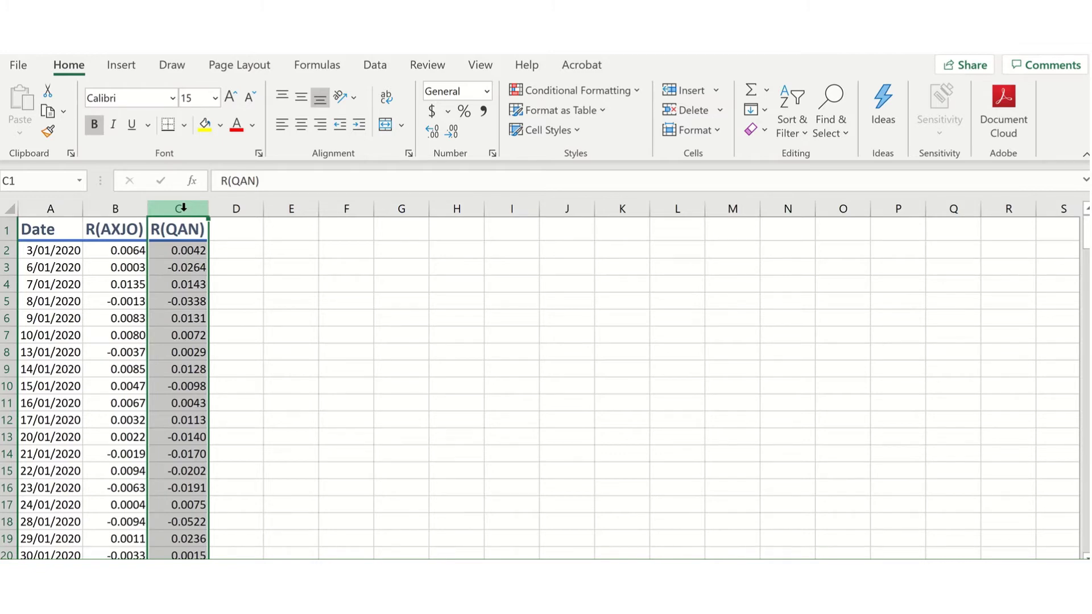
pyautogui.click(123, 204)
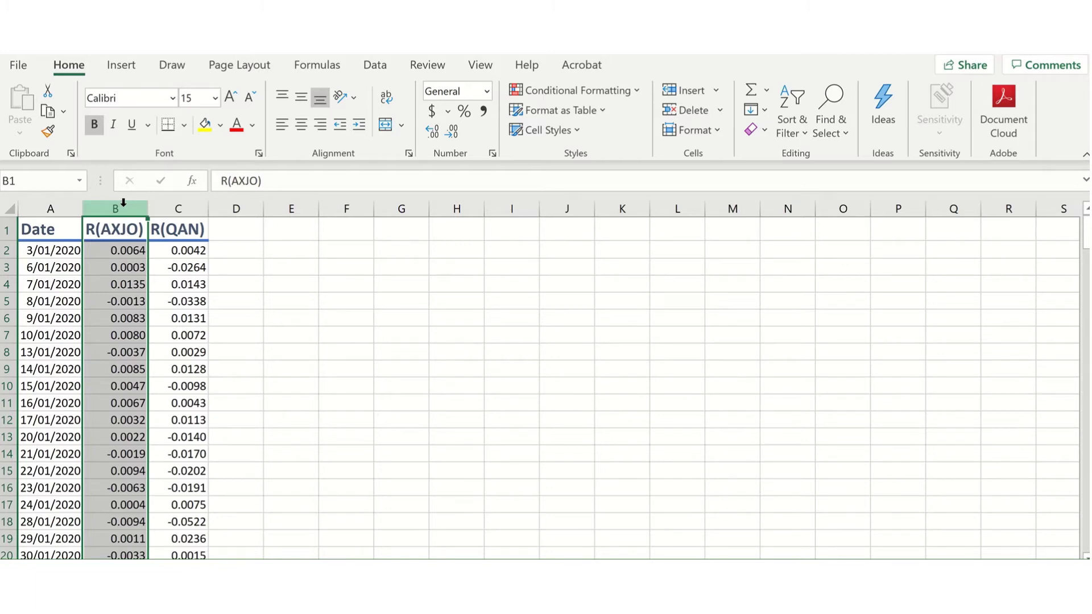
pyautogui.click(125, 251)
pyautogui.press('Down')
pyautogui.press('Right')
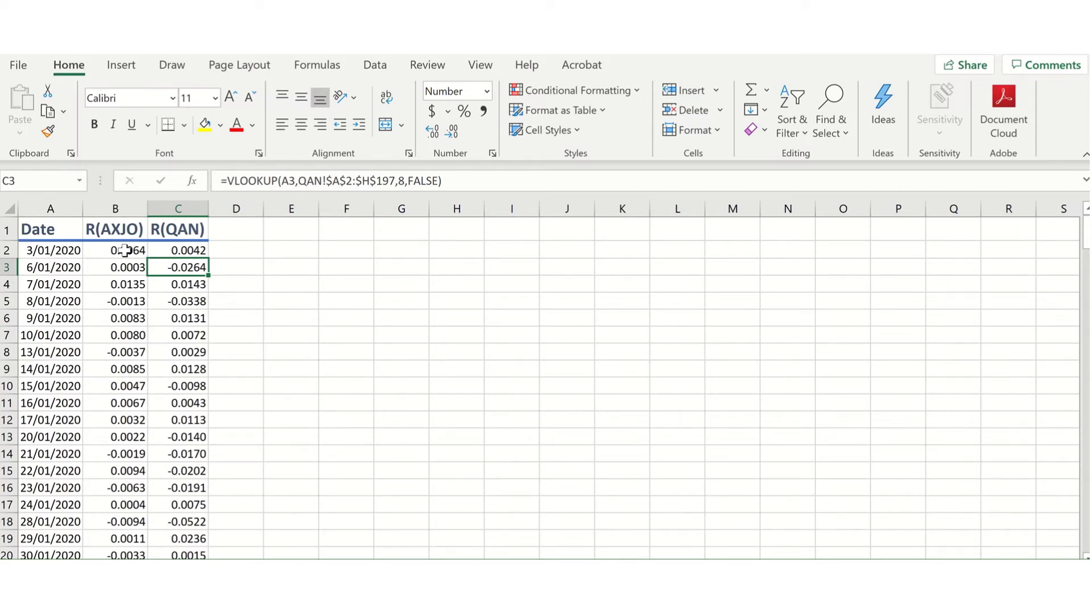
pyautogui.press('Up')
pyautogui.press('Up')
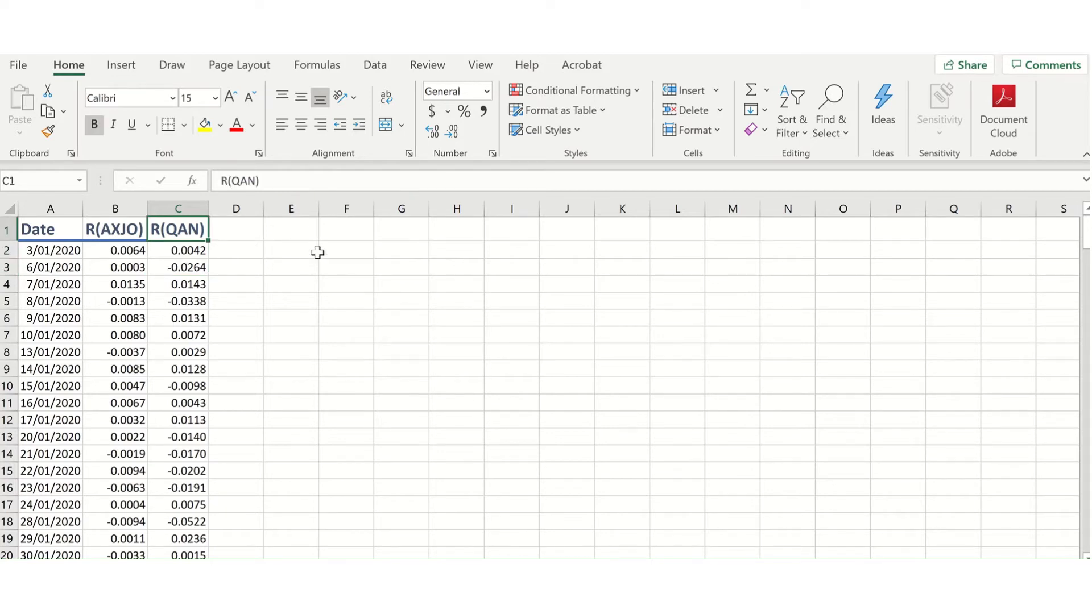
# Begin an INTERCEPT formula in F2 with the QAN returns C2:C195 as the known y values.
pyautogui.click(349, 248)
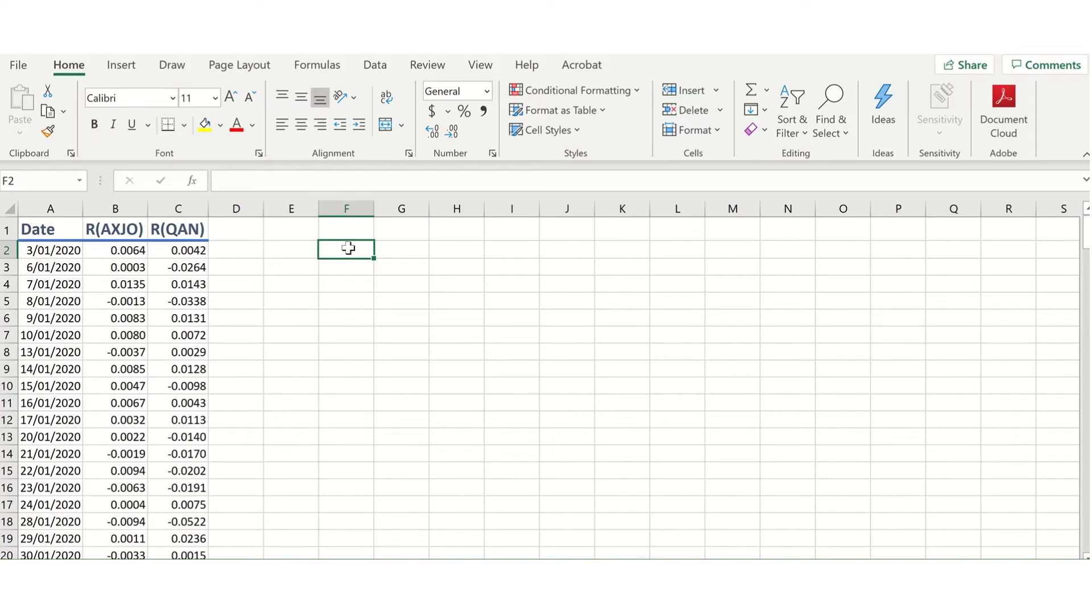
pyautogui.write('=')
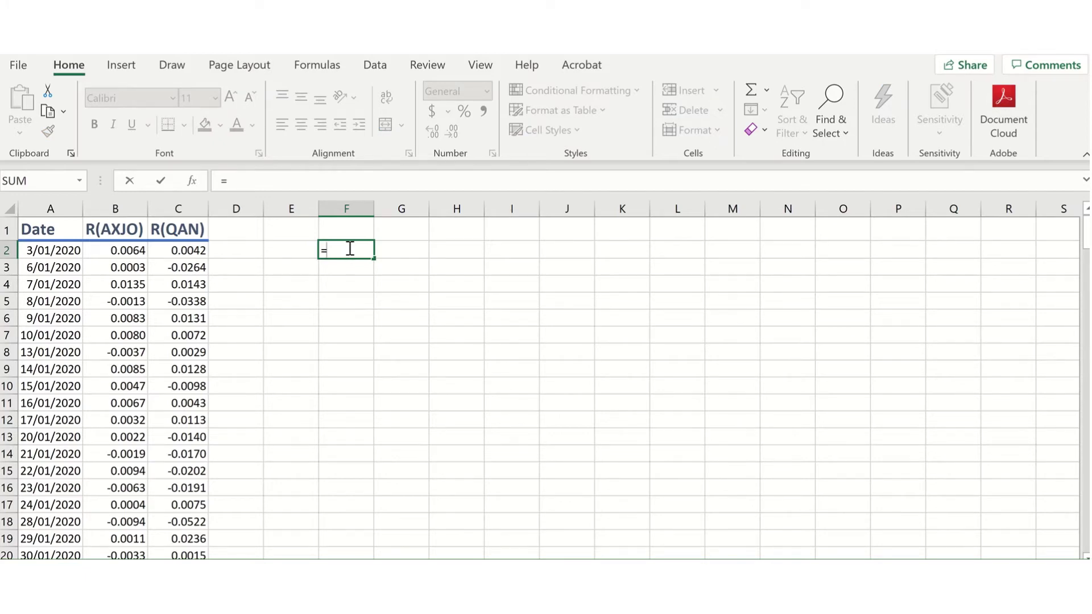
pyautogui.write('inter')
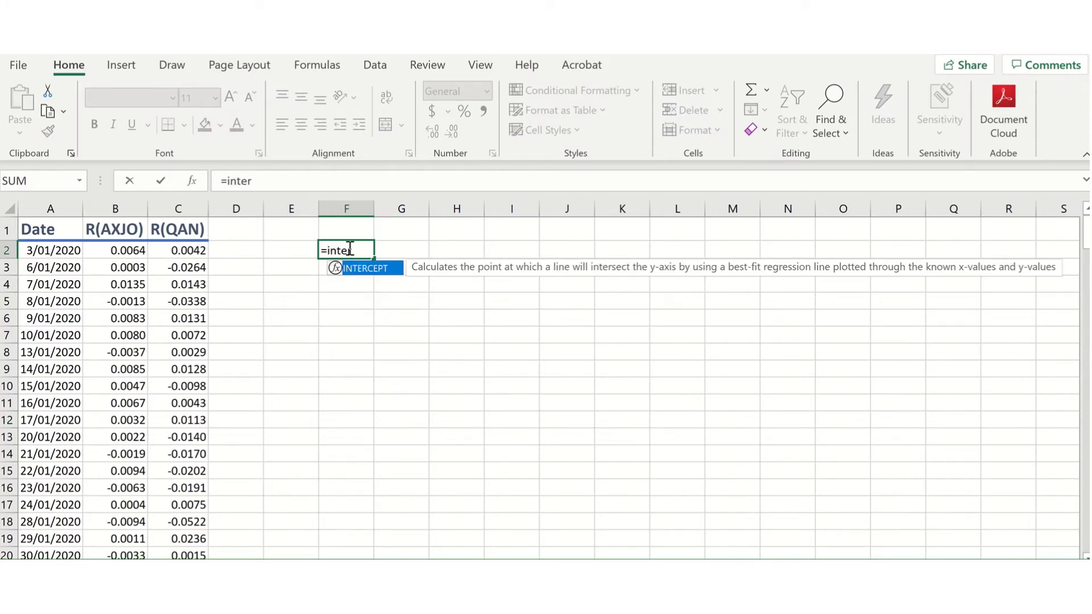
pyautogui.write('cept(')
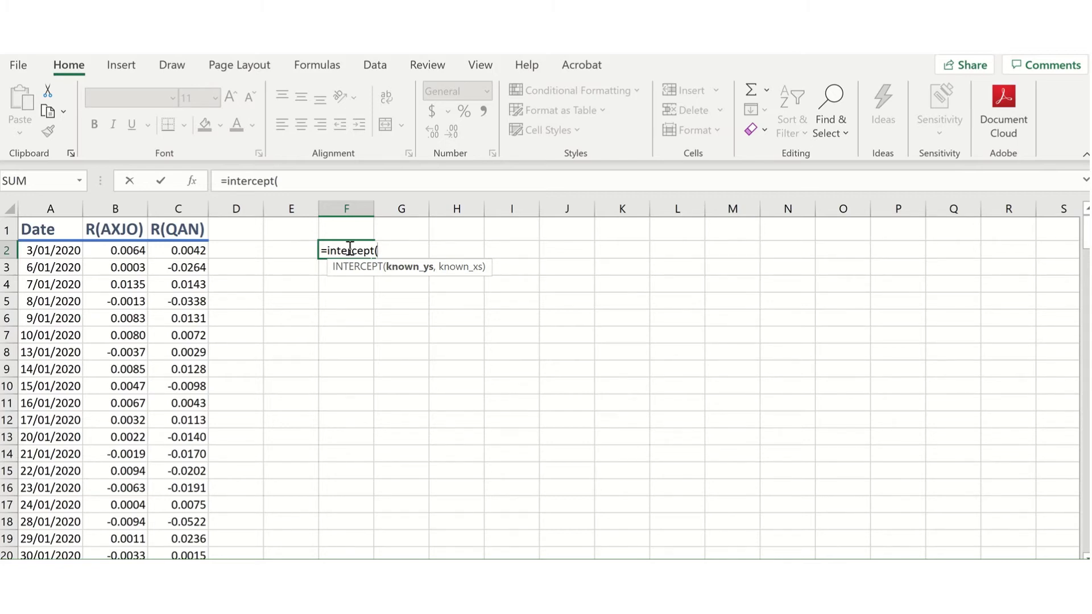
pyautogui.press('Left')
pyautogui.press('Left')
pyautogui.press('Left')
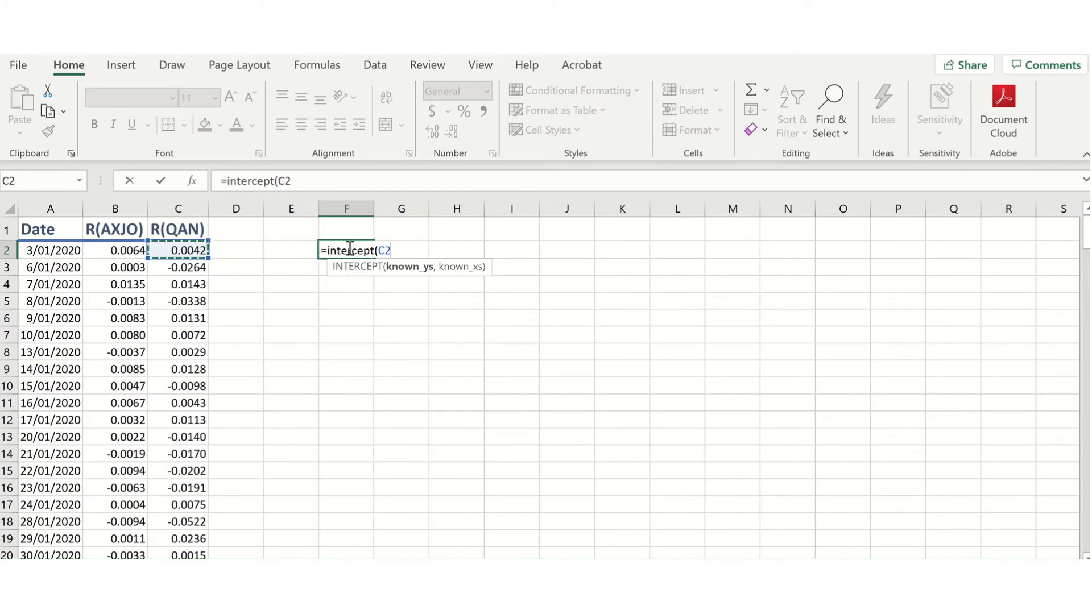
pyautogui.hotkey('ctrl', 'shift', 'Down')
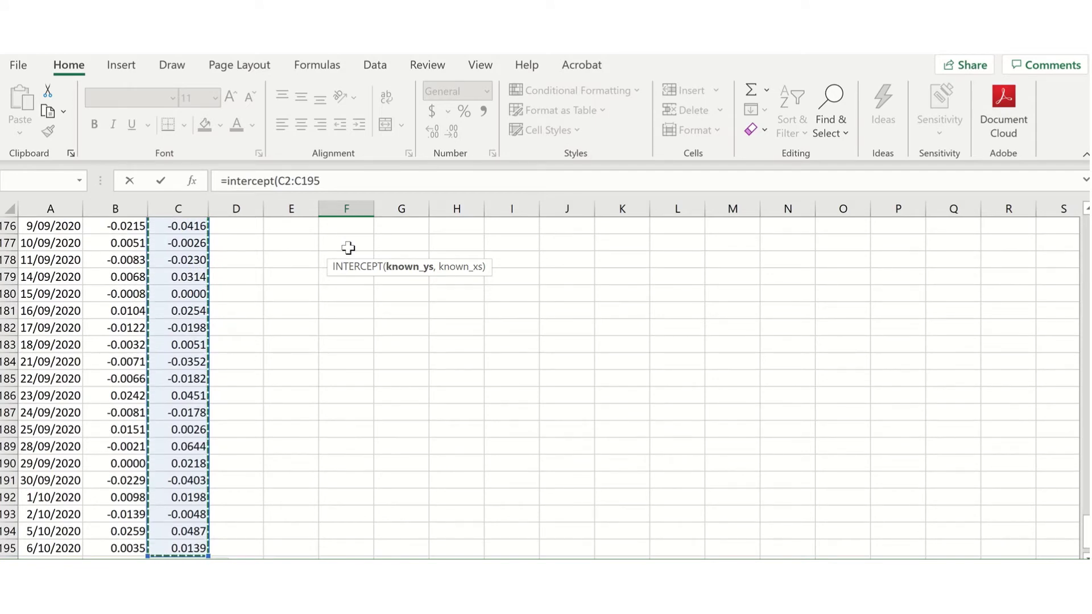
pyautogui.write(',')
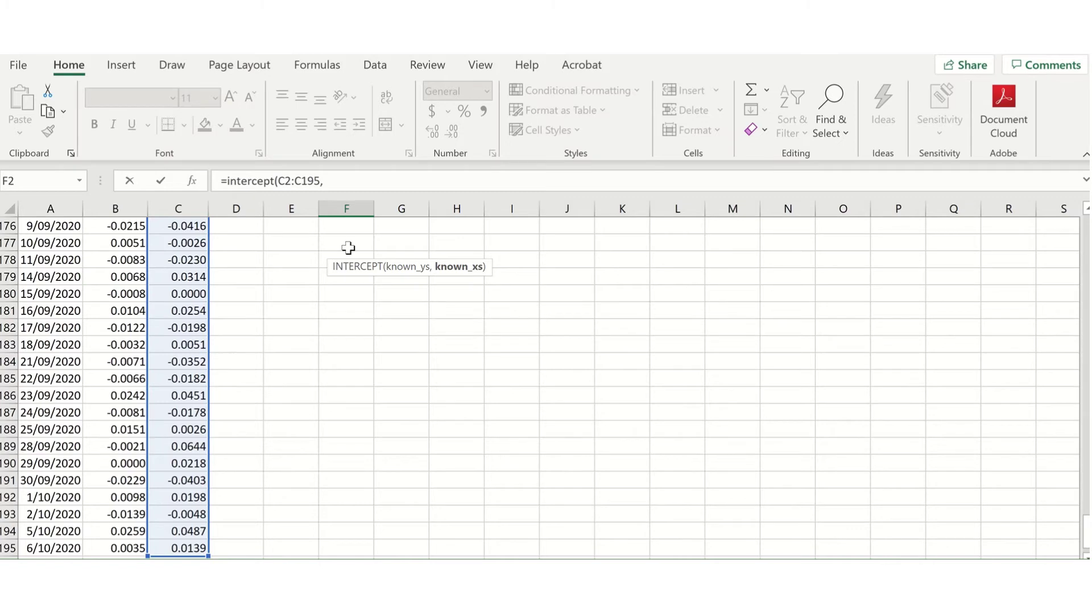
# Complete the INTERCEPT formula in F2 with the AXJO returns B2:B195 as the known x values.
pyautogui.press('Up')
pyautogui.press('Left')
pyautogui.press('Left')
pyautogui.press('Left')
pyautogui.press('Left')
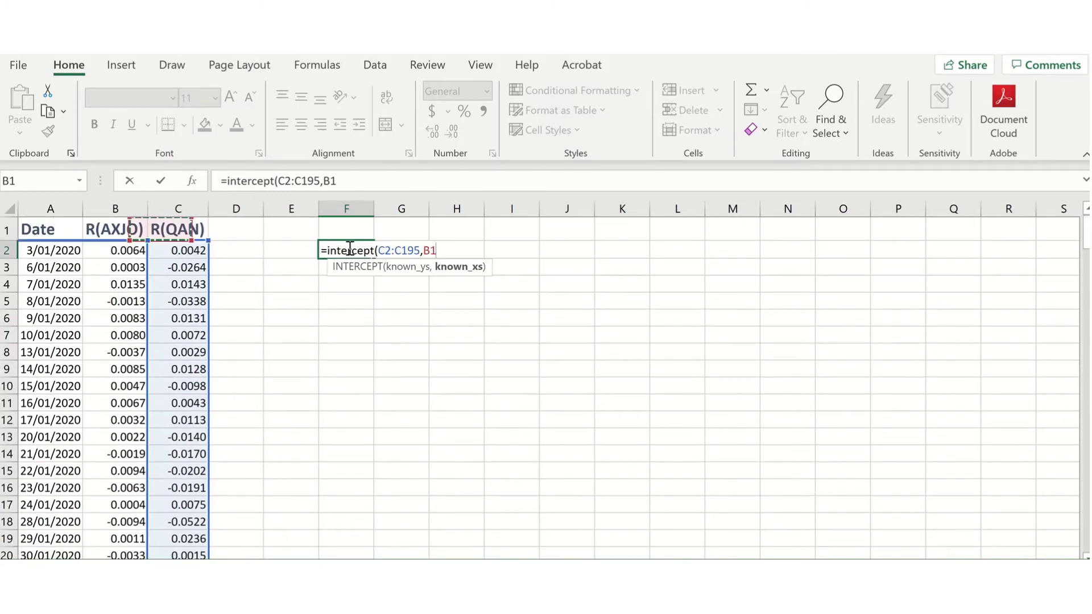
pyautogui.press('Down')
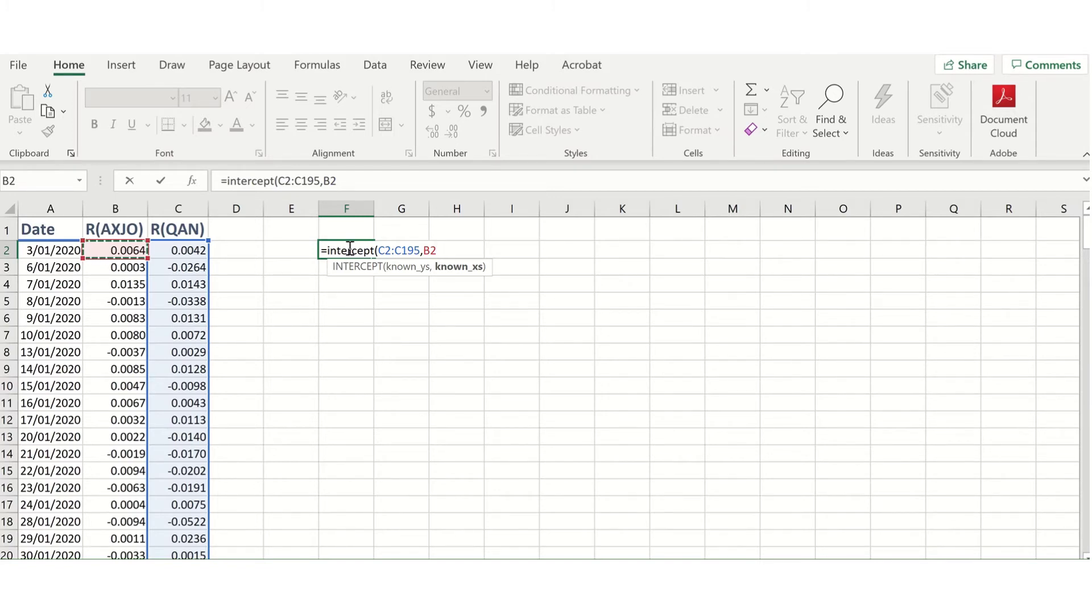
pyautogui.hotkey('ctrl', 'shift', 'Down')
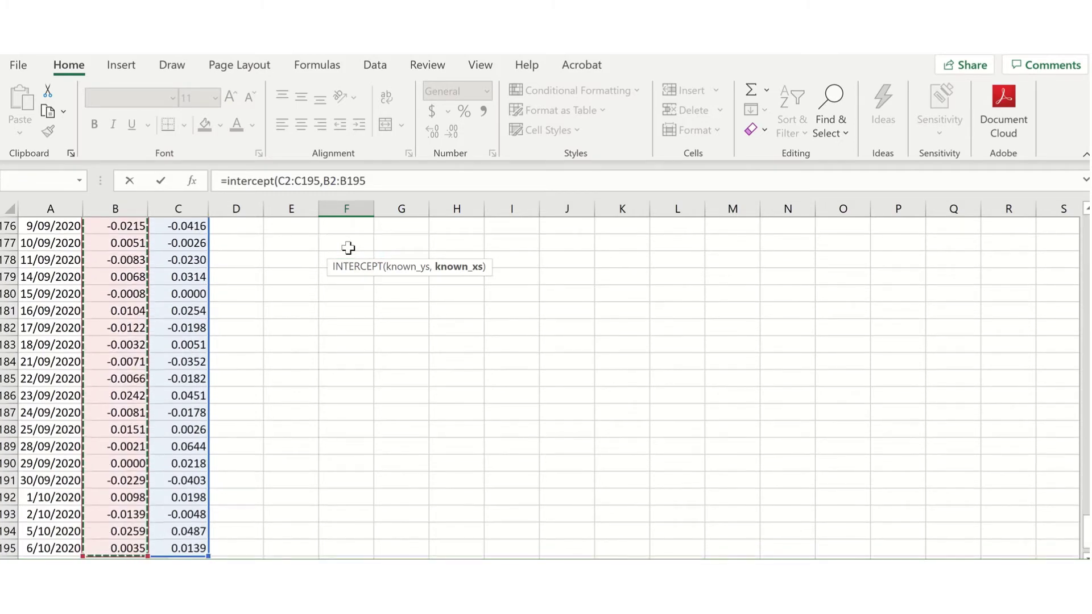
pyautogui.write(')')
pyautogui.press('Return')
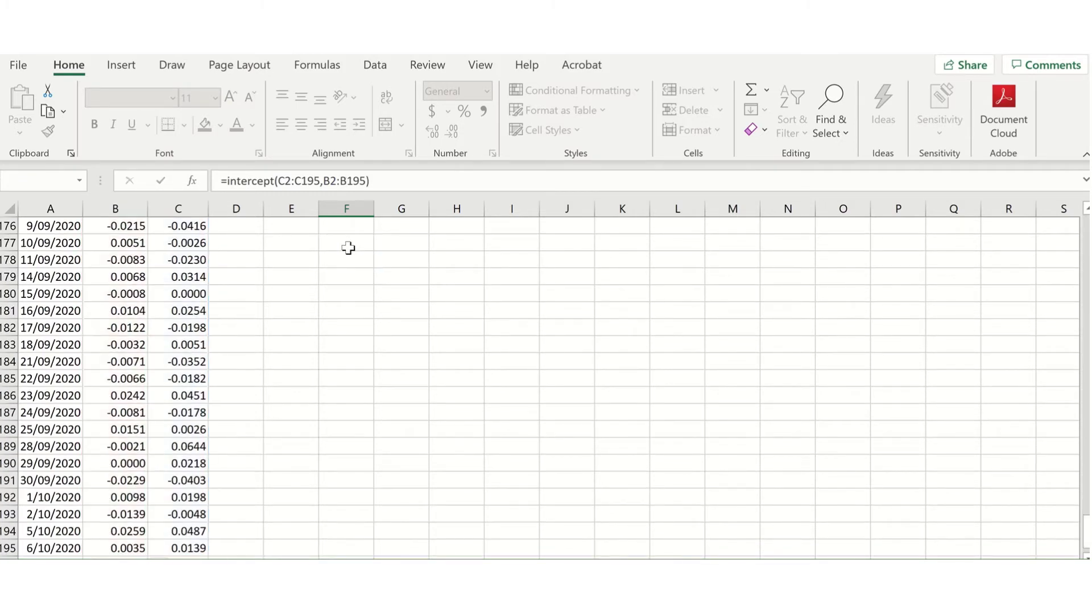
# Label the intercept result by entering Alpha in E2.
pyautogui.press('Up')
pyautogui.press('Up')
pyautogui.press('Down')
pyautogui.press('Left')
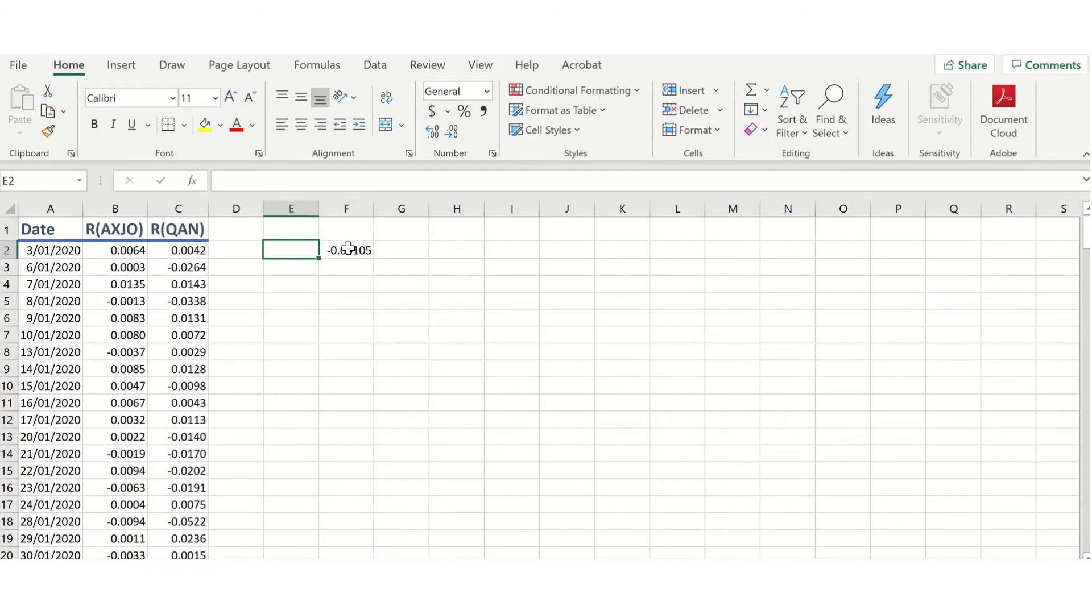
pyautogui.write('Alpha')
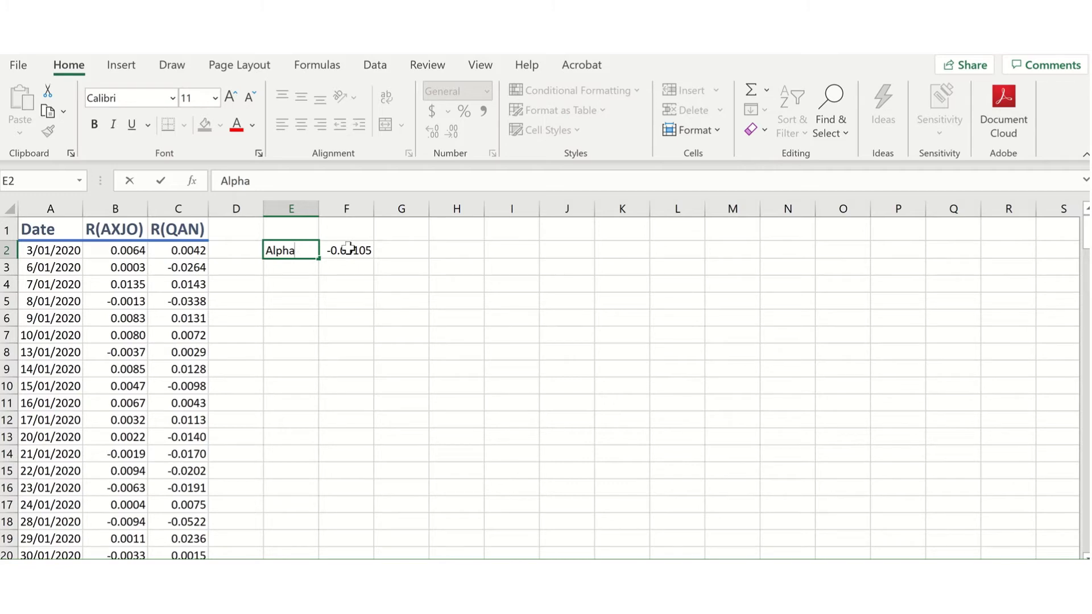
pyautogui.press('Return')
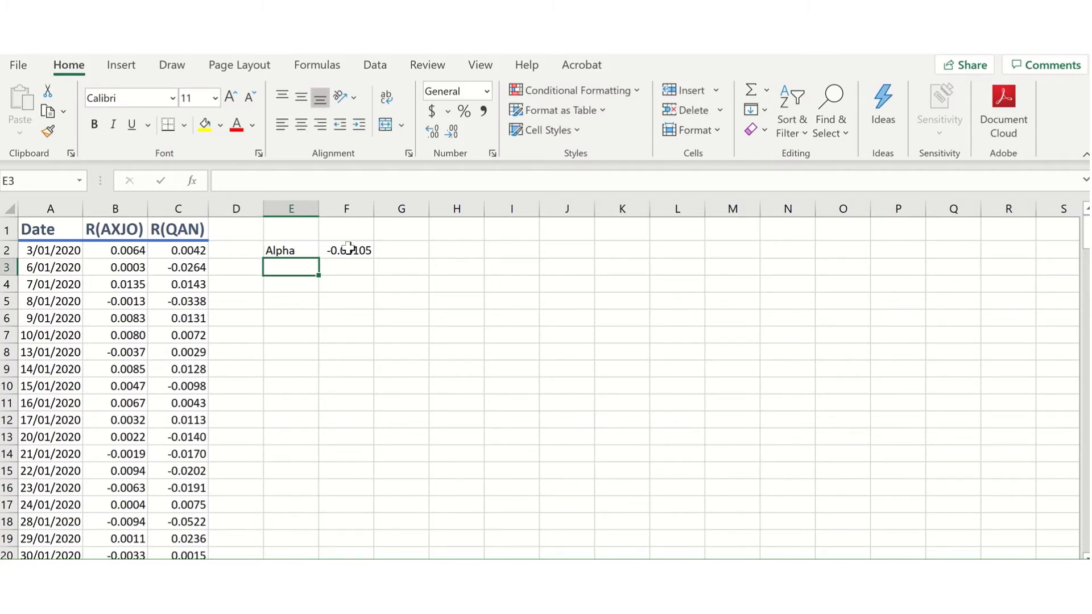
pyautogui.press('Right')
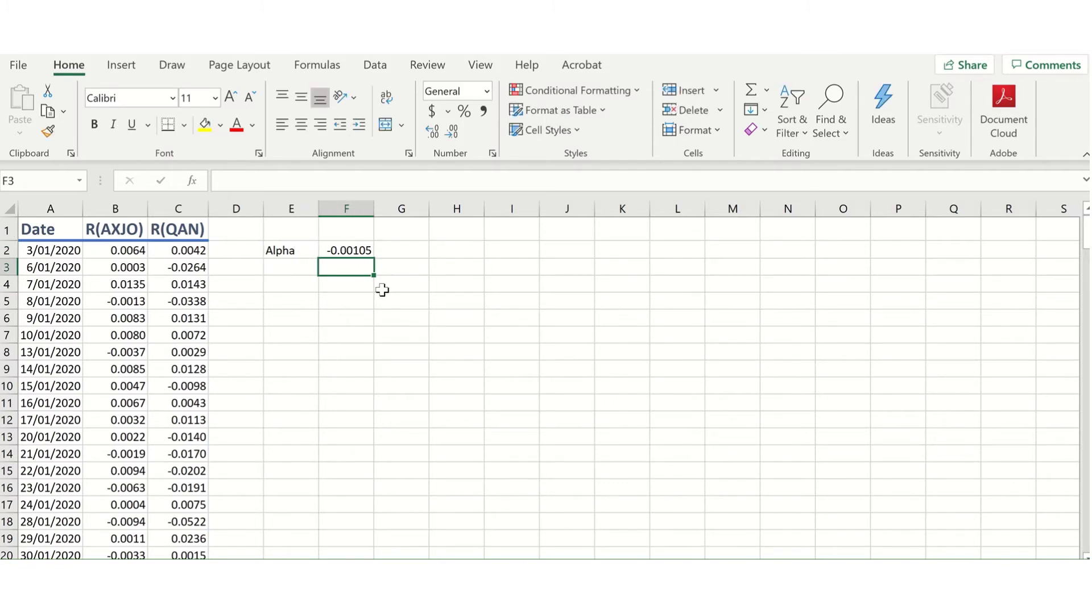
# Enter the label Beta in E3, directly below the Alpha label.
pyautogui.click(364, 252)
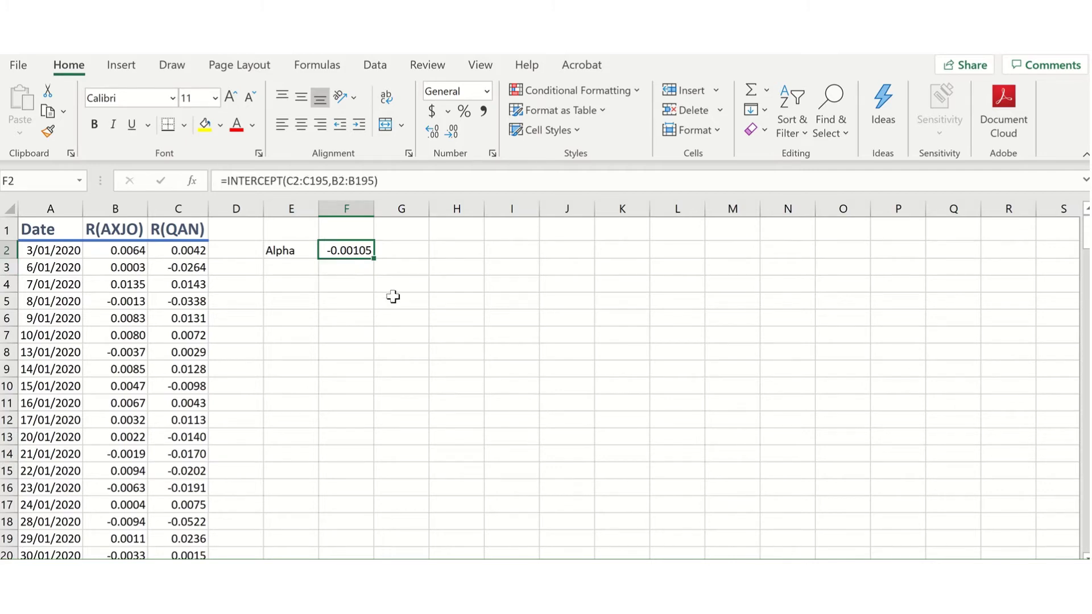
pyautogui.press('Left')
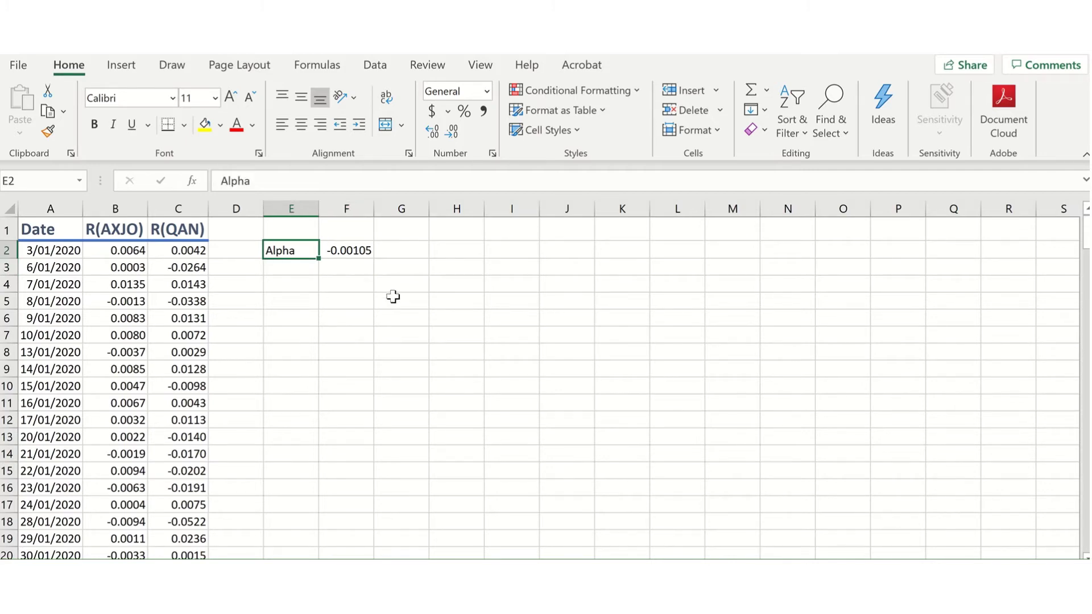
pyautogui.press('Down')
pyautogui.write('Beta')
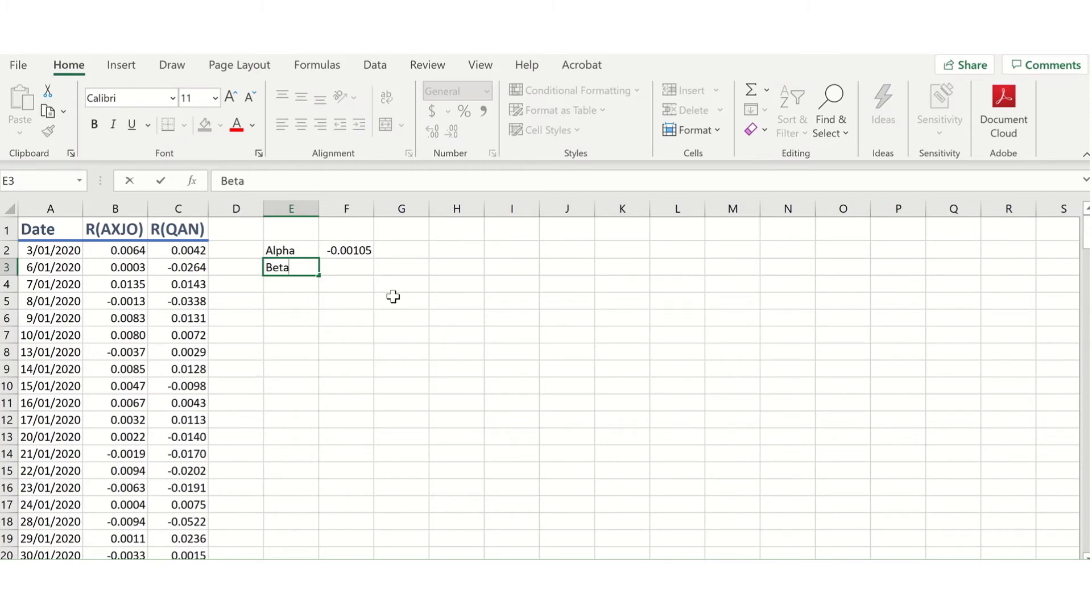
pyautogui.press('Right')
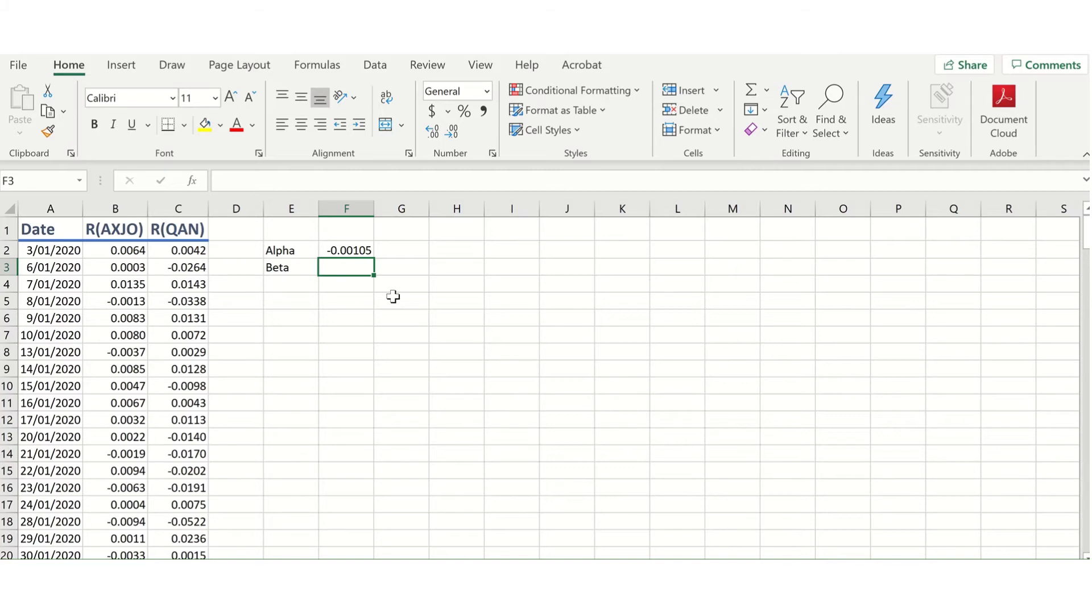
# Begin a SLOPE formula in F3 with the QAN returns C2:C195 as the known y values.
pyautogui.write('=')
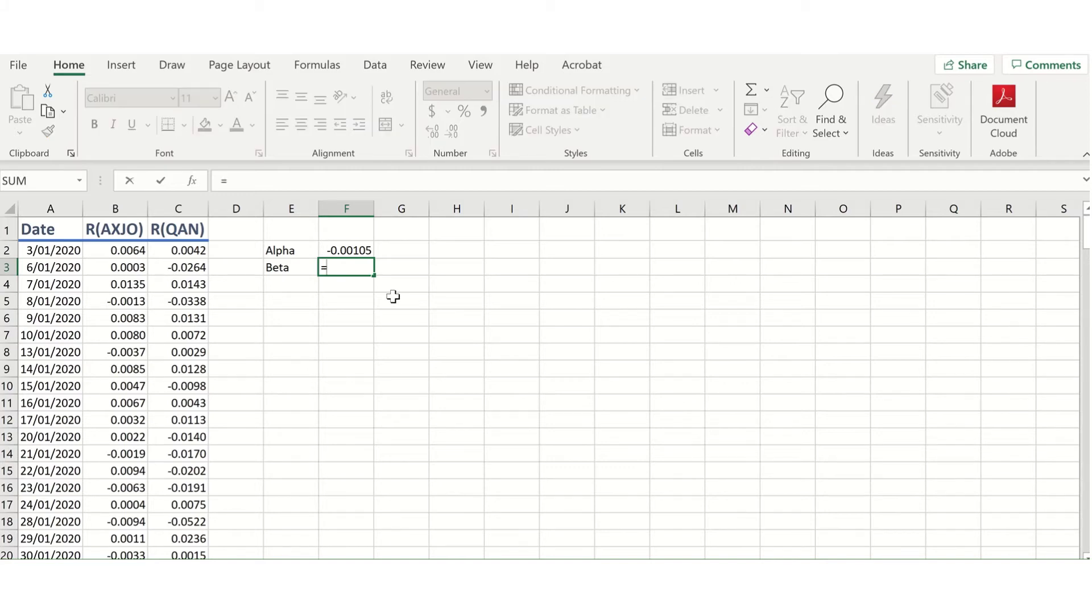
pyautogui.write('slop')
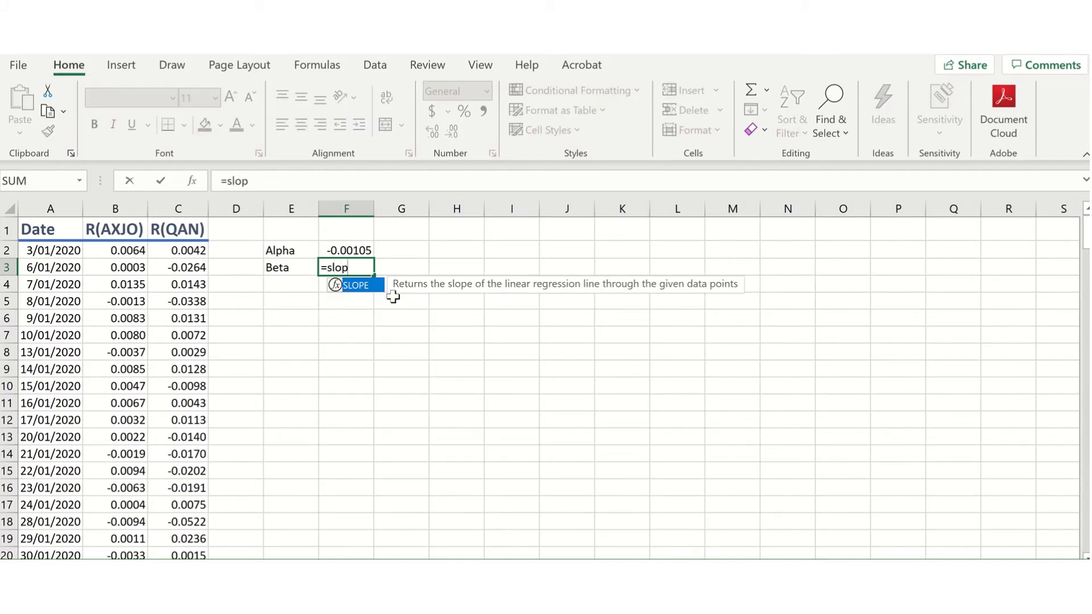
pyautogui.write('e(')
pyautogui.press('Left')
pyautogui.press('Left')
pyautogui.press('Left')
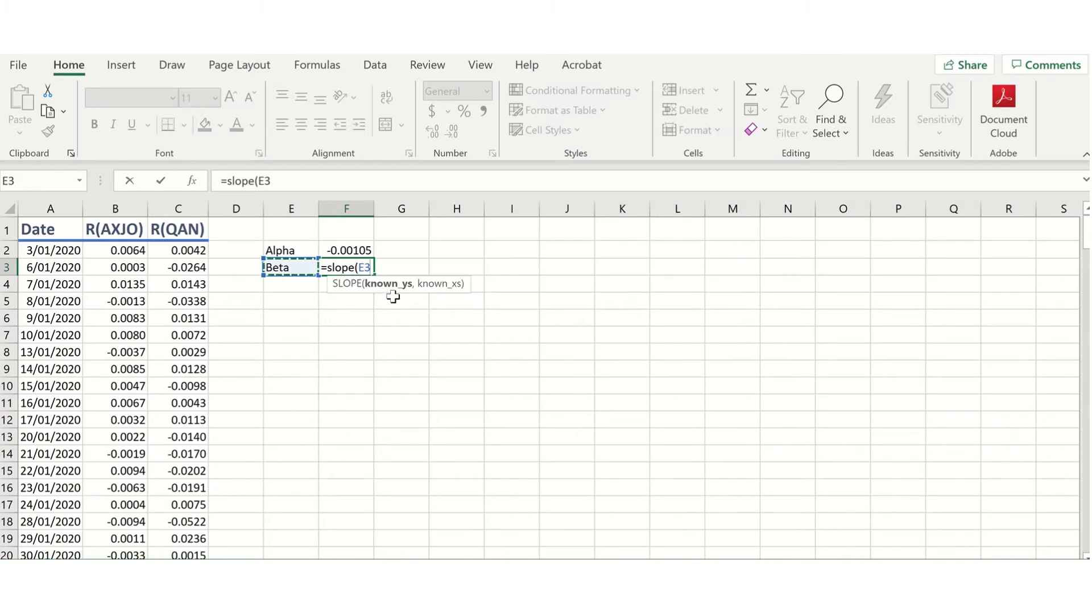
pyautogui.press('Up')
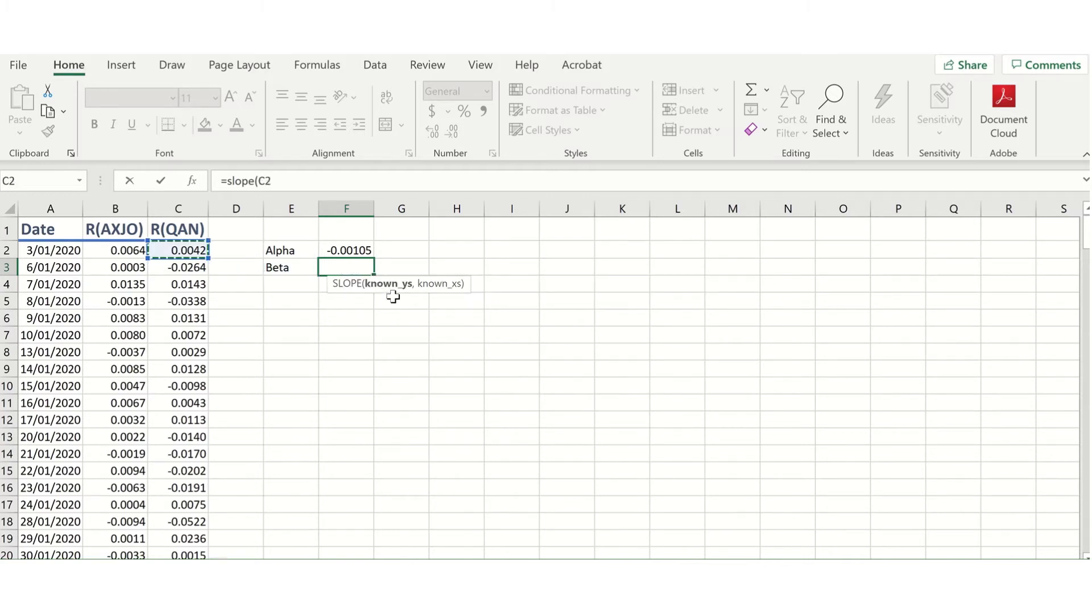
pyautogui.hotkey('ctrl', 'shift', 'Down')
pyautogui.write(',')
# Complete the SLOPE formula in F3 with the AXJO returns B2:B195 as the known x values.
pyautogui.press('Up')
pyautogui.press('Up')
pyautogui.press('Left')
pyautogui.press('Left')
pyautogui.press('Left')
pyautogui.press('Left')
pyautogui.press('Down')
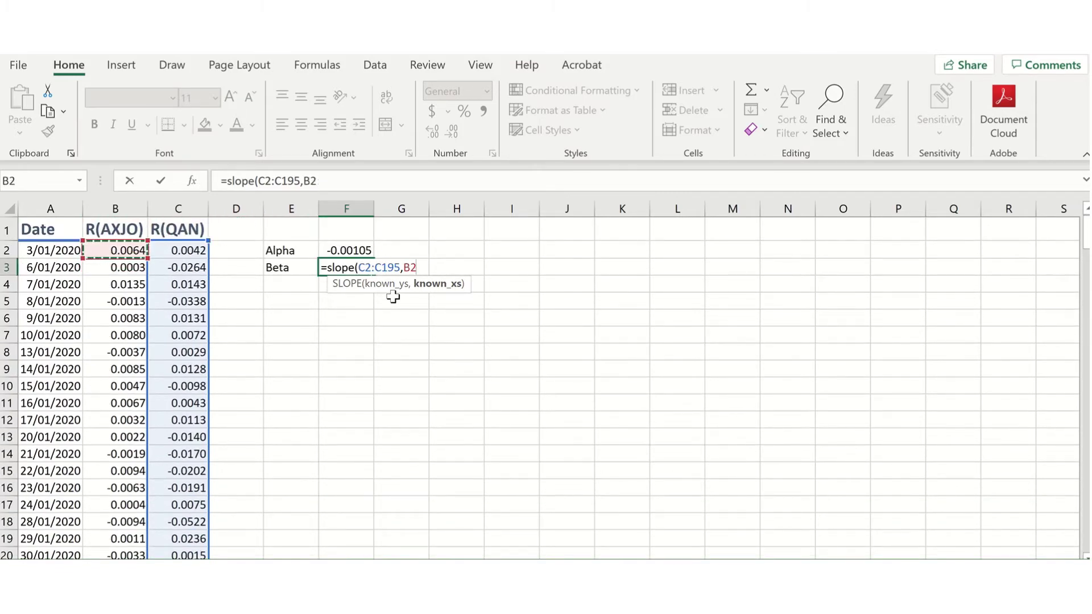
pyautogui.hotkey('ctrl', 'shift', 'Down')
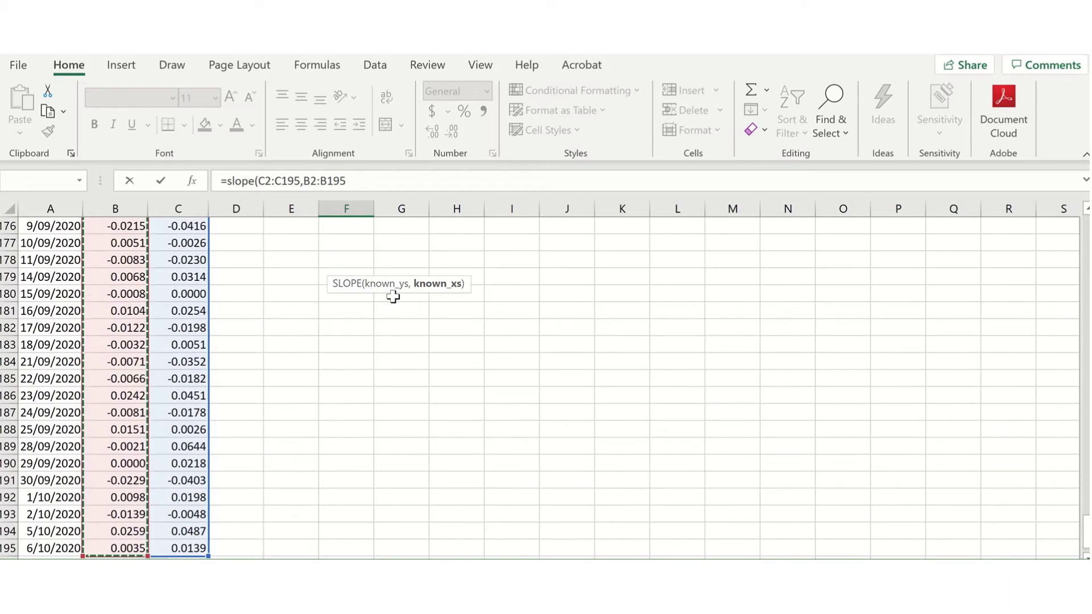
pyautogui.write(')')
pyautogui.press('Return')
# Review the Alpha and Beta results and their formulas in F2 and F3.
pyautogui.press('Left')
pyautogui.press('Up')
pyautogui.press('Up')
pyautogui.press('Right')
pyautogui.press('Down')
pyautogui.press('Down')
pyautogui.press('Up')
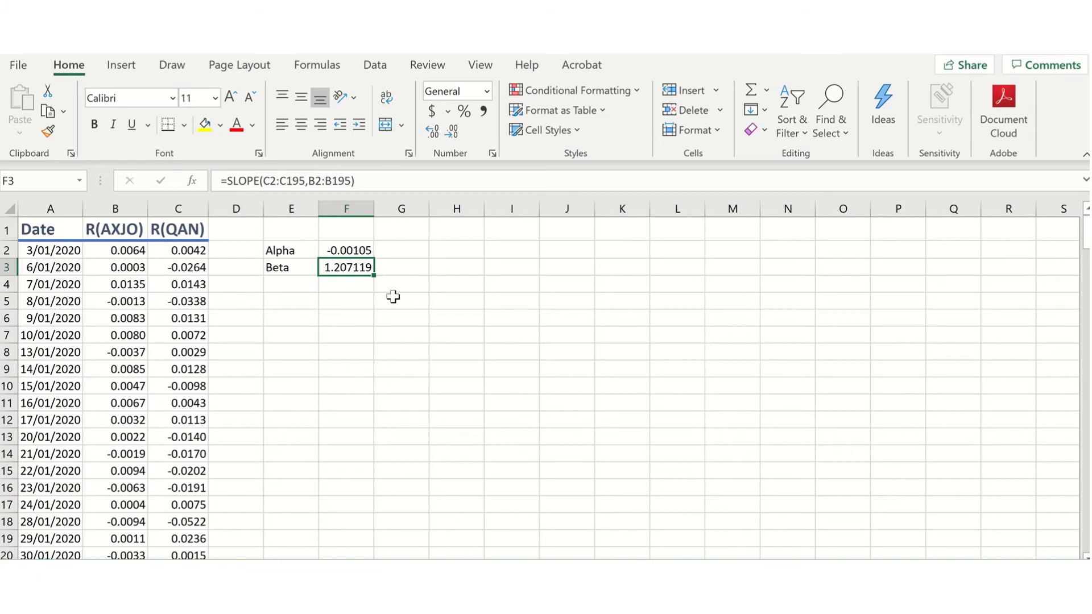
# Apply the same heading cell style as the column headers to the Alpha and Beta labels in E2:E3.
pyautogui.press('Left')
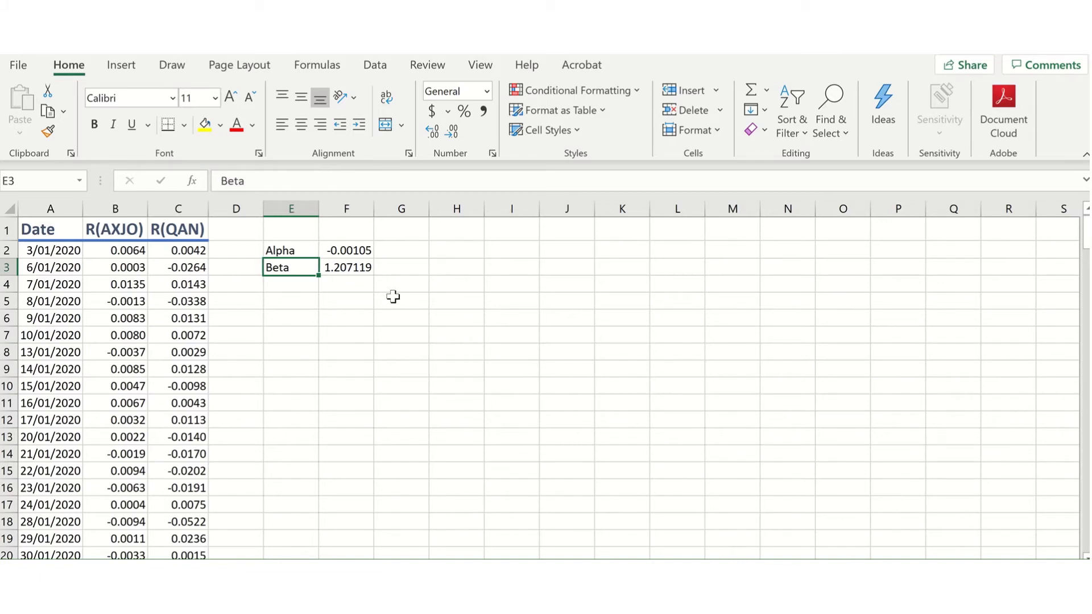
pyautogui.hotkey('shift', 'Up')
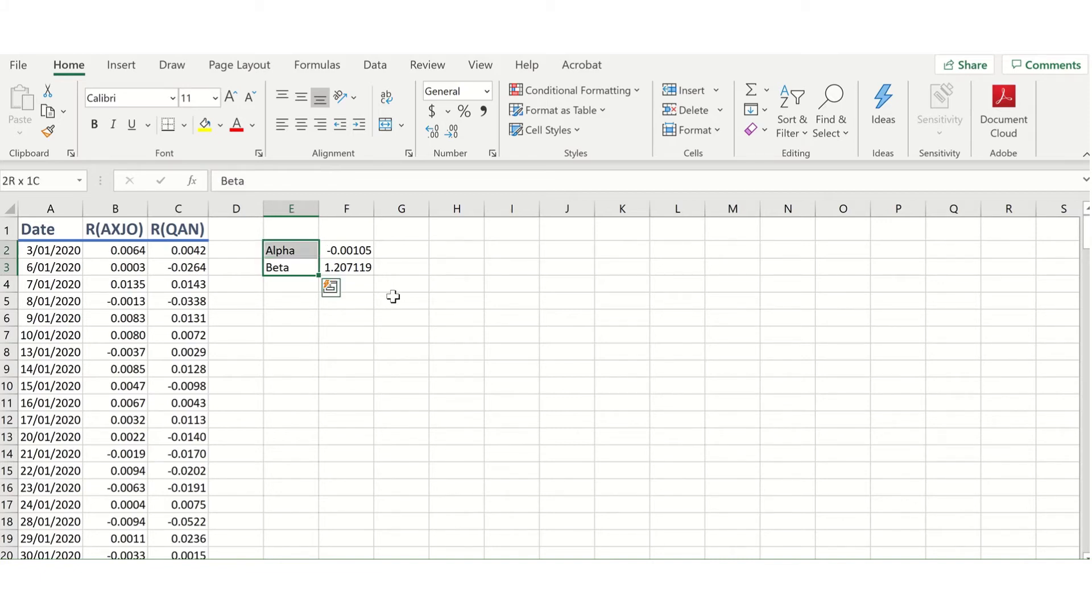
pyautogui.click(536, 131)
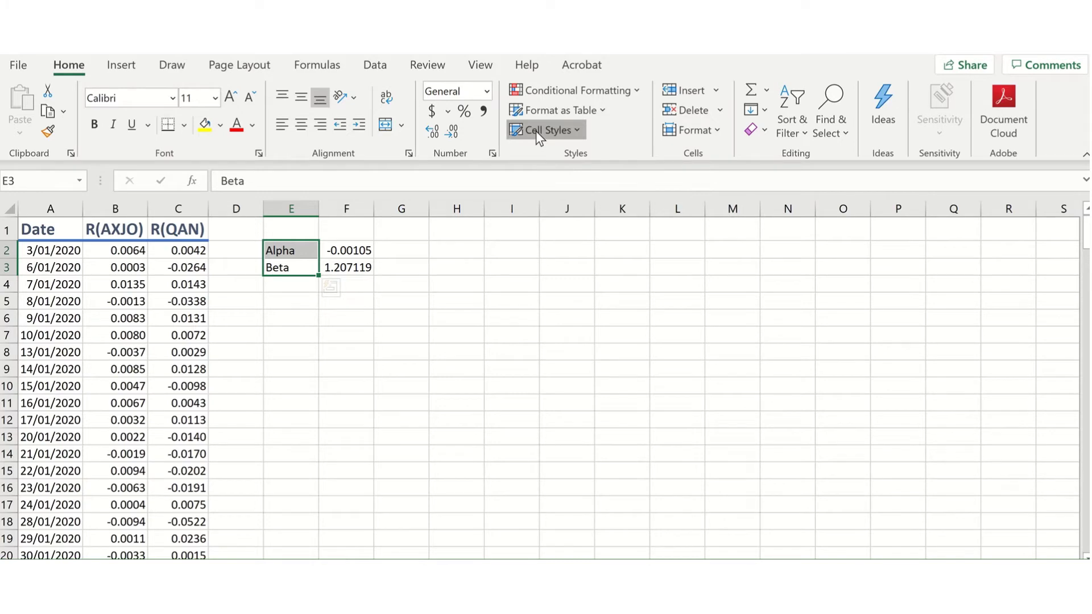
pyautogui.click(569, 314)
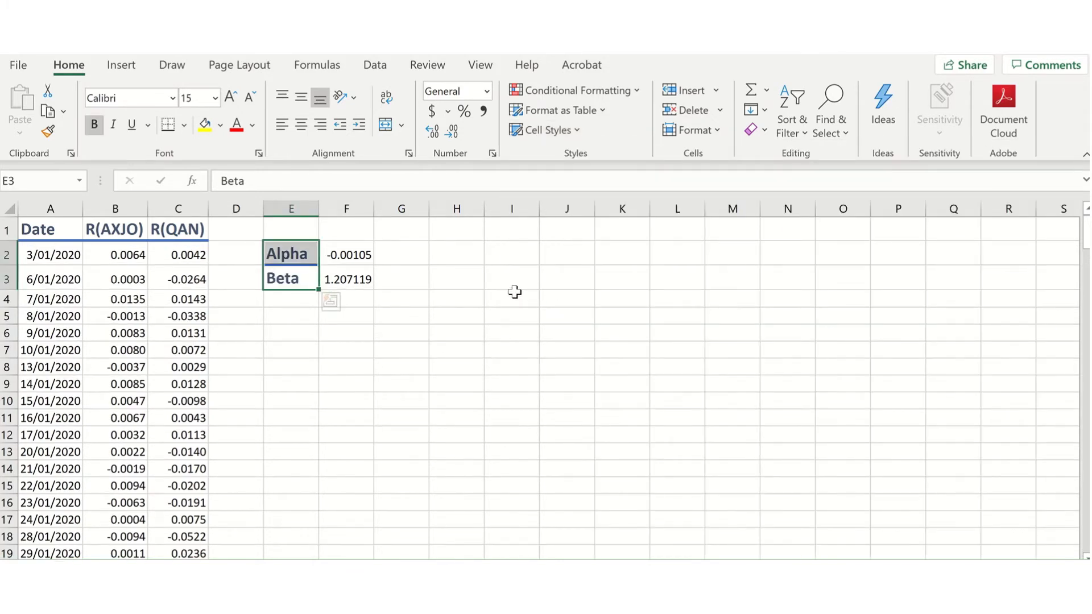
pyautogui.click(297, 314)
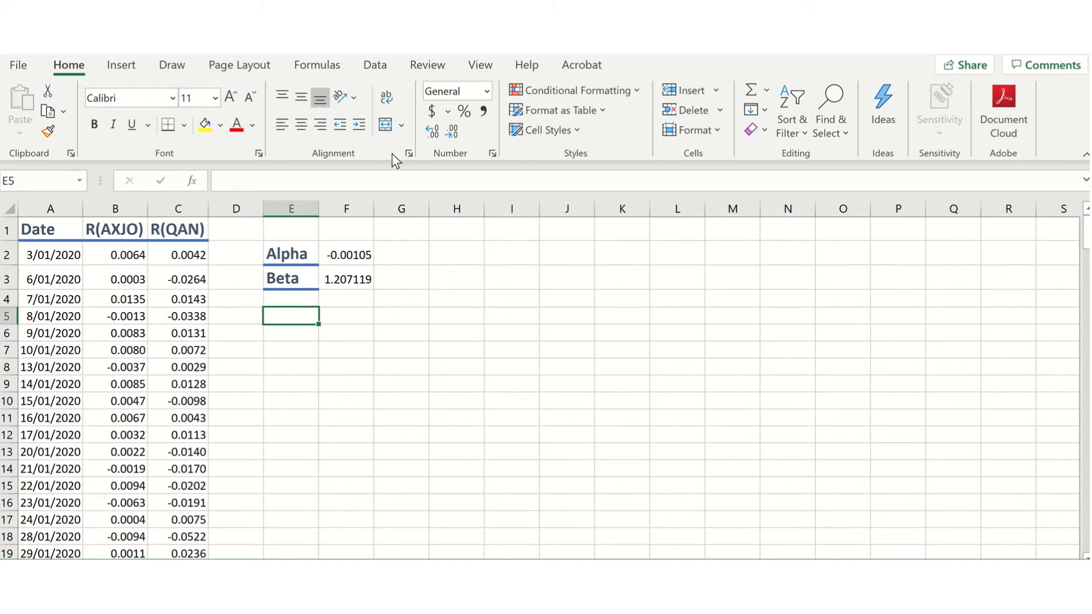
# Check in the Excel add-ins settings whether the Analysis ToolPak is enabled, and leave them unchanged.
pyautogui.click(385, 65)
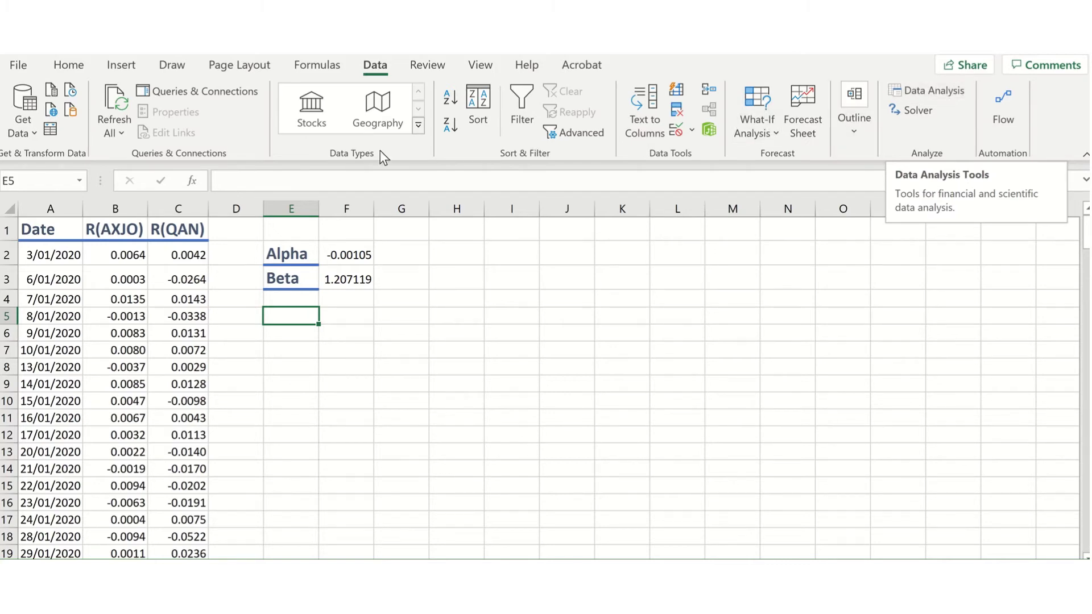
pyautogui.click(19, 65)
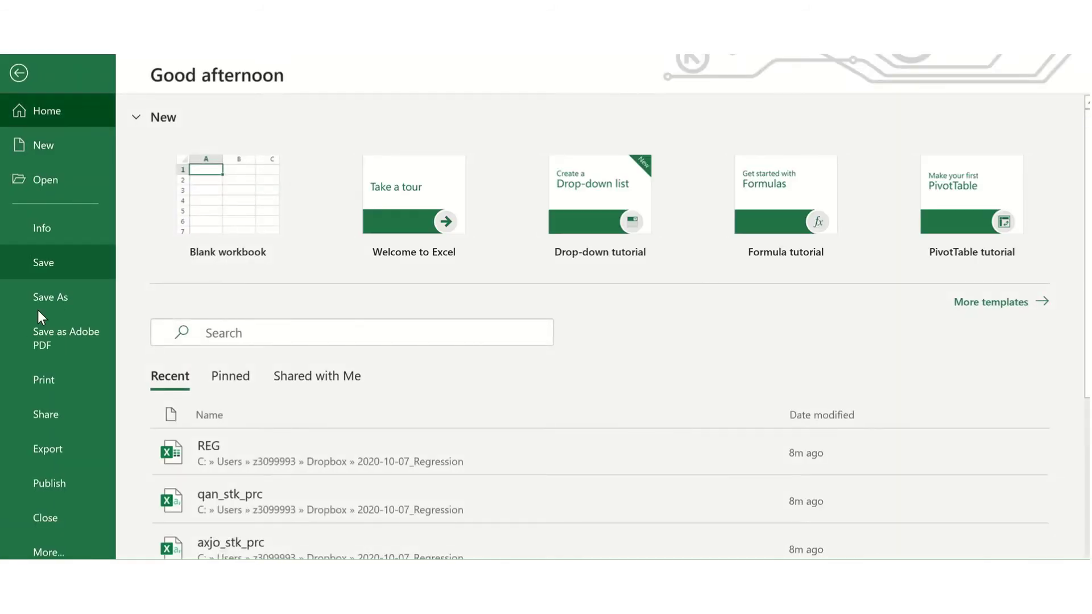
pyautogui.click(61, 552)
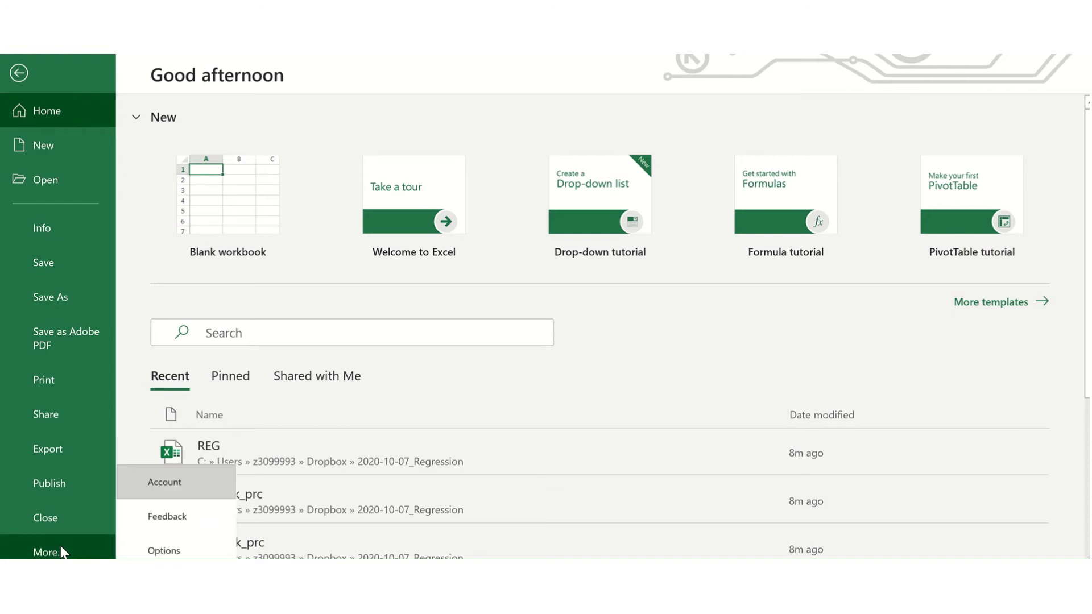
pyautogui.click(164, 550)
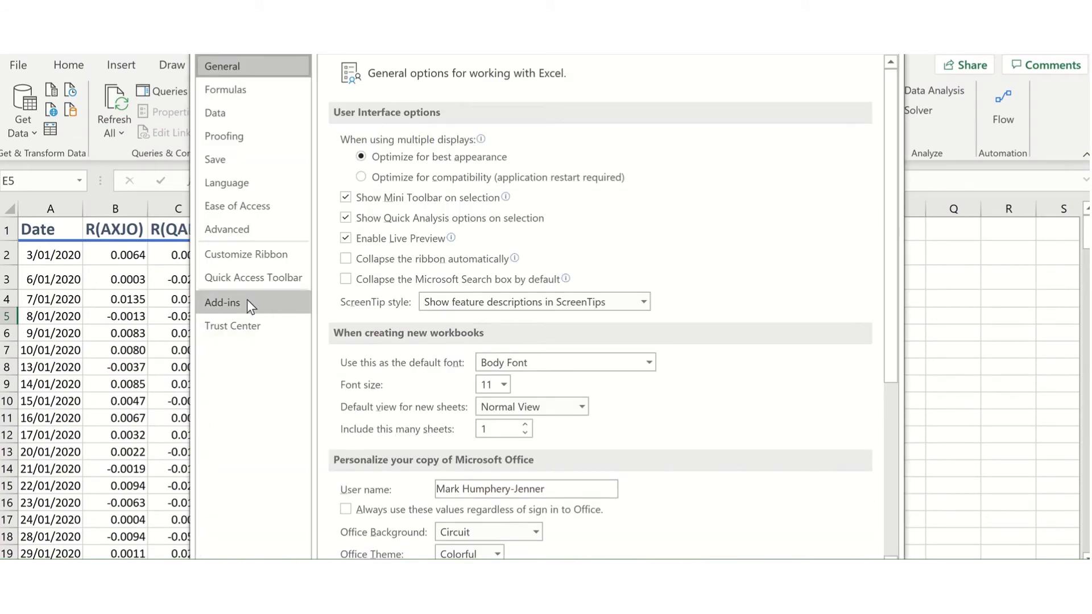
pyautogui.click(250, 305)
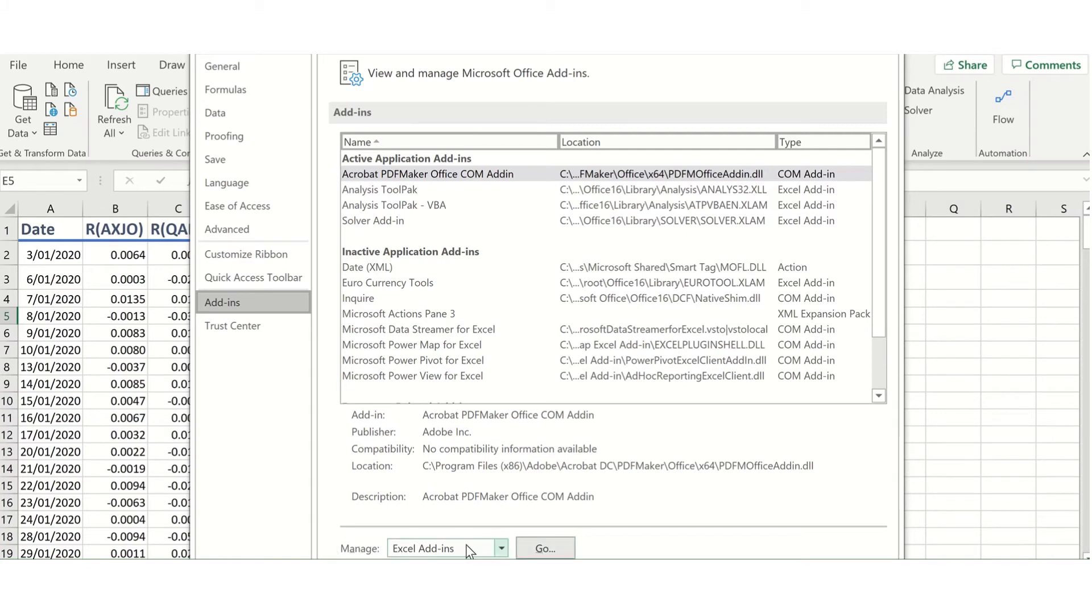
pyautogui.click(543, 549)
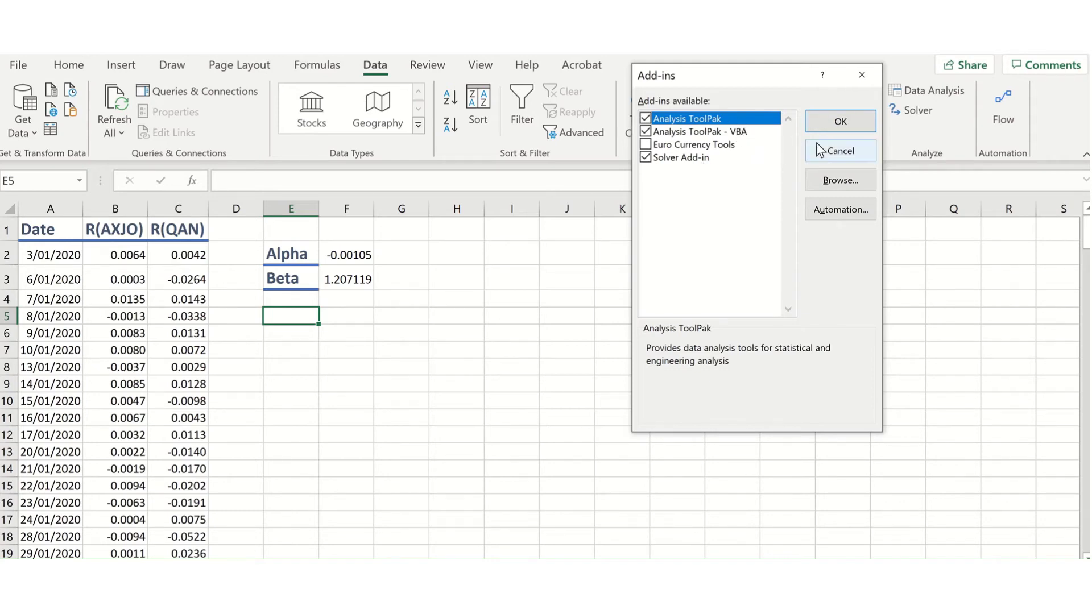
pyautogui.click(835, 153)
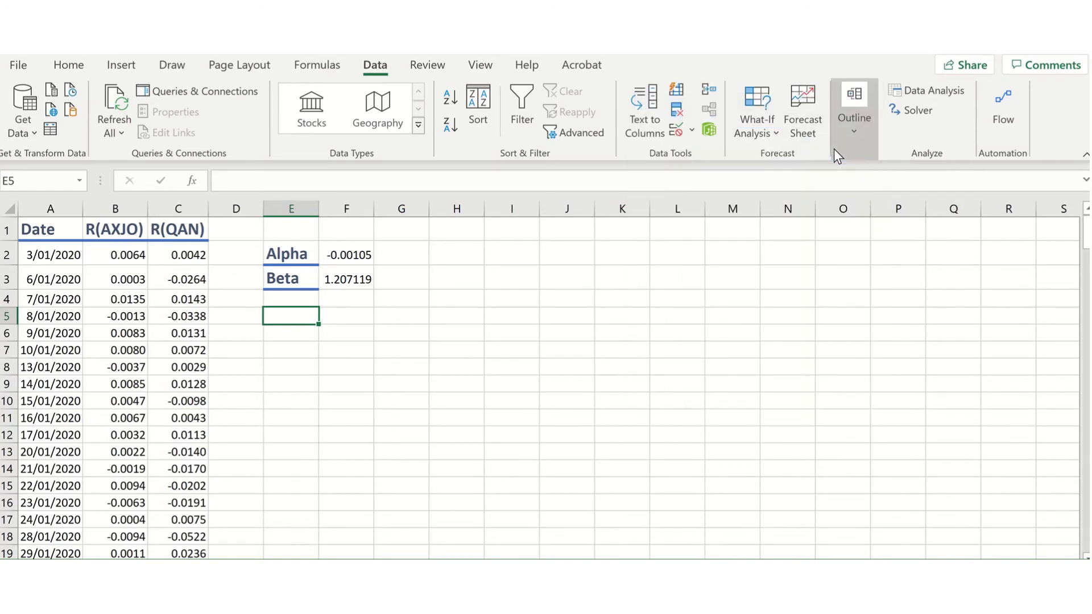
# Start a Regression data analysis with the QAN returns C2:C195 as the input Y range.
pyautogui.click(935, 92)
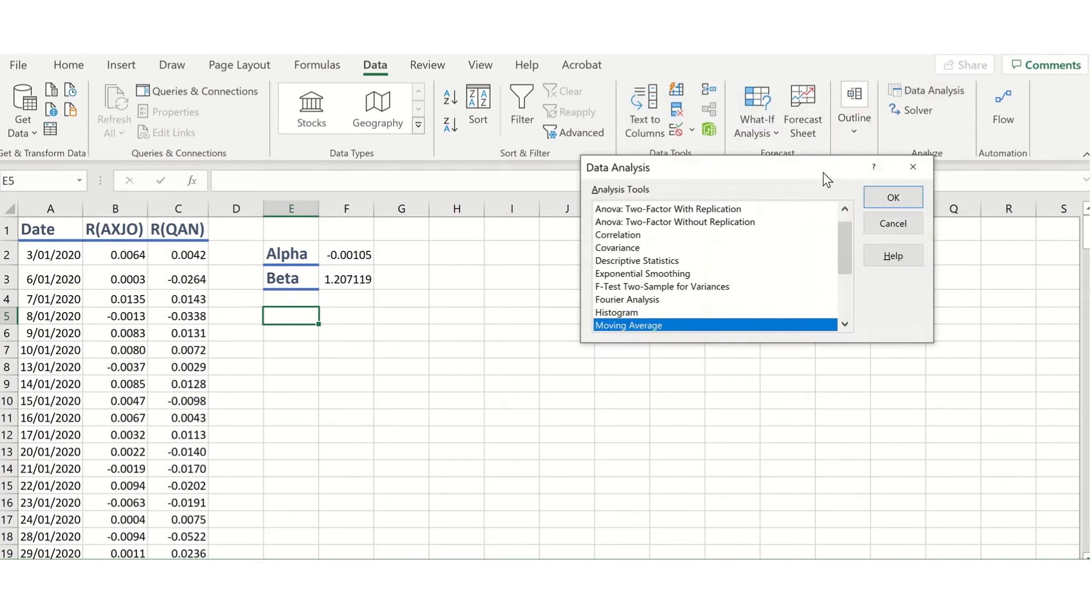
pyautogui.moveTo(844, 248); pyautogui.dragTo(847, 279)
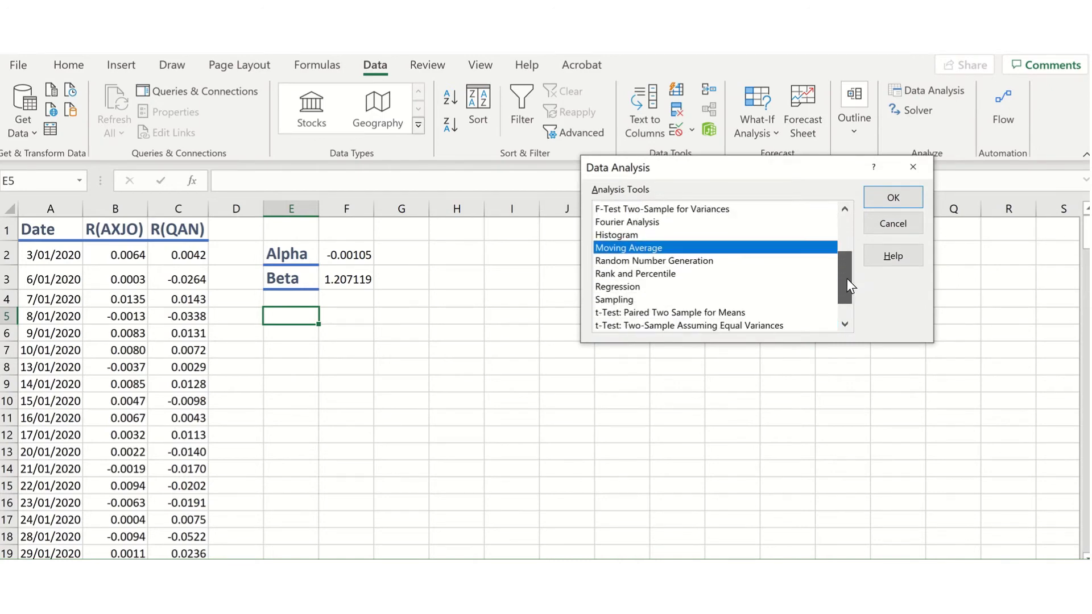
pyautogui.click(680, 286)
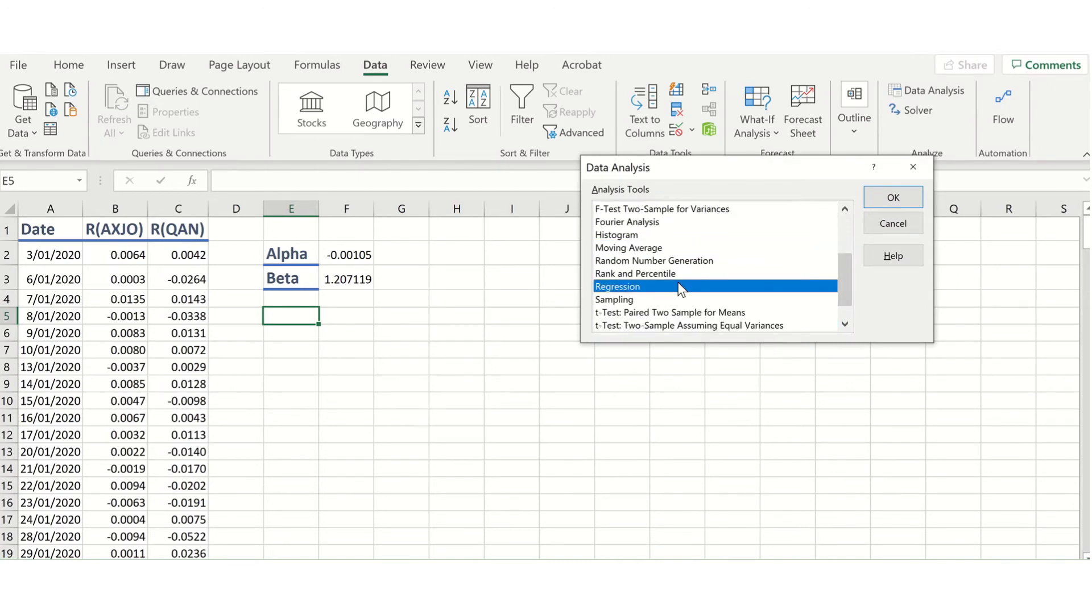
pyautogui.click(893, 199)
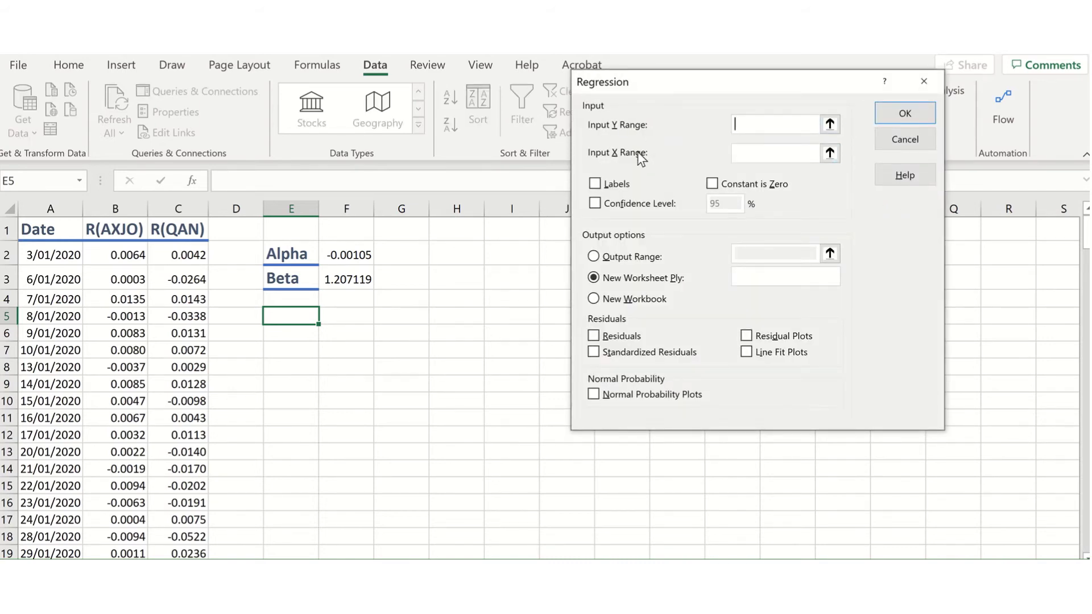
pyautogui.click(830, 124)
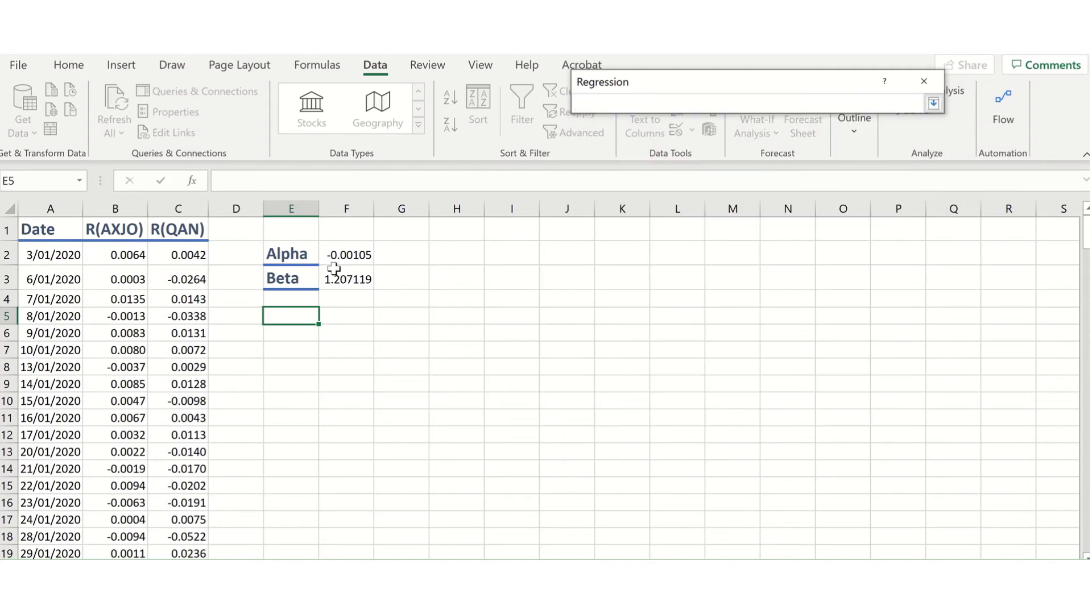
pyautogui.click(191, 253)
pyautogui.hotkey('ctrl', 'shift', 'Down')
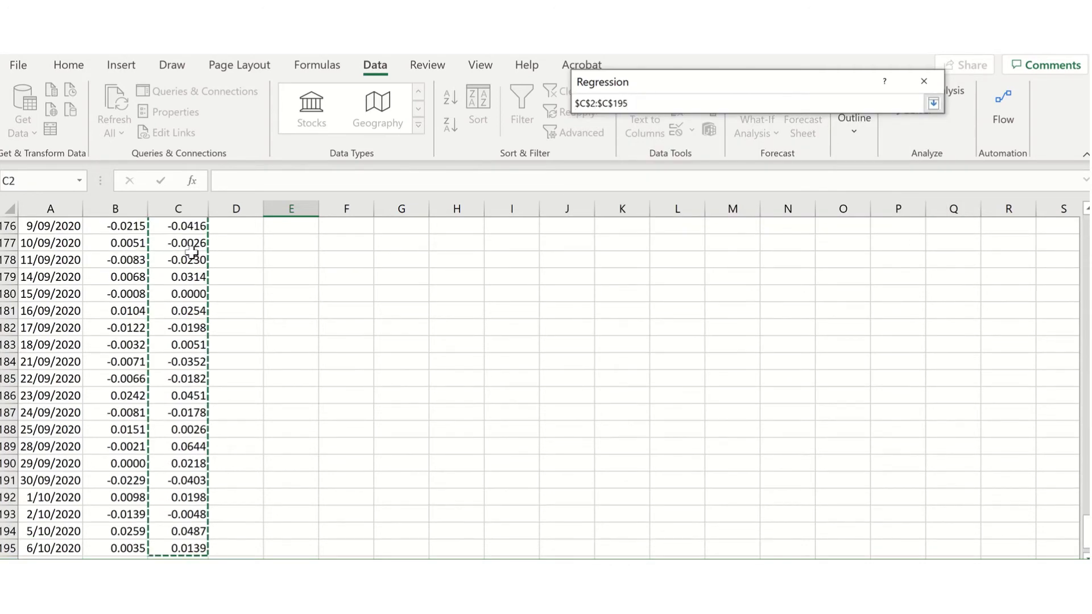
pyautogui.press('Return')
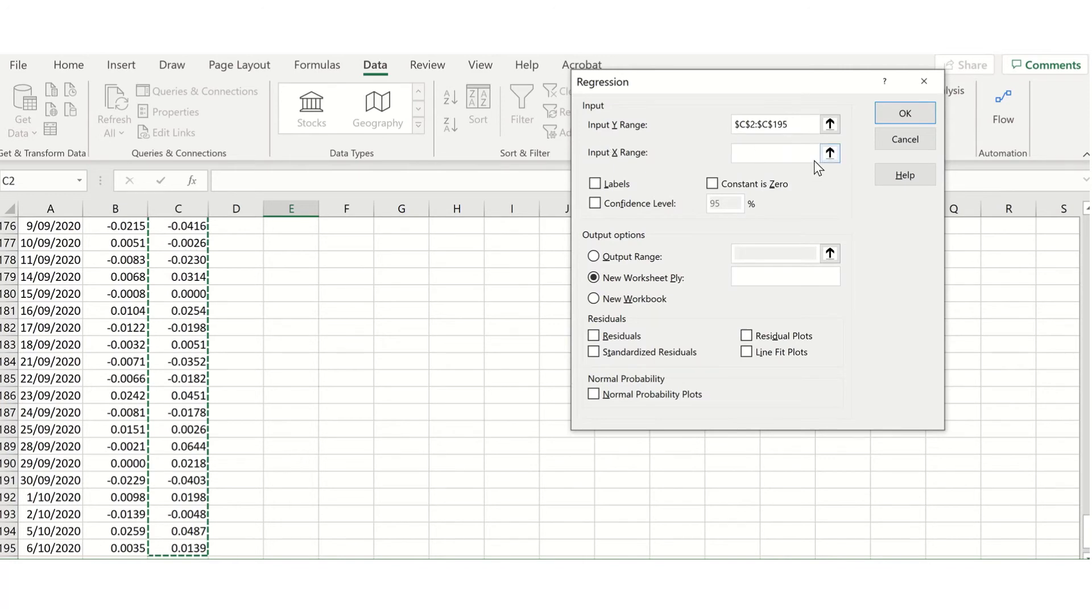
# Set the regression's input X range to the AXJO returns B2:B195.
pyautogui.click(830, 153)
pyautogui.click(116, 294)
pyautogui.hotkey('ctrl', 'Up')
pyautogui.press('Down')
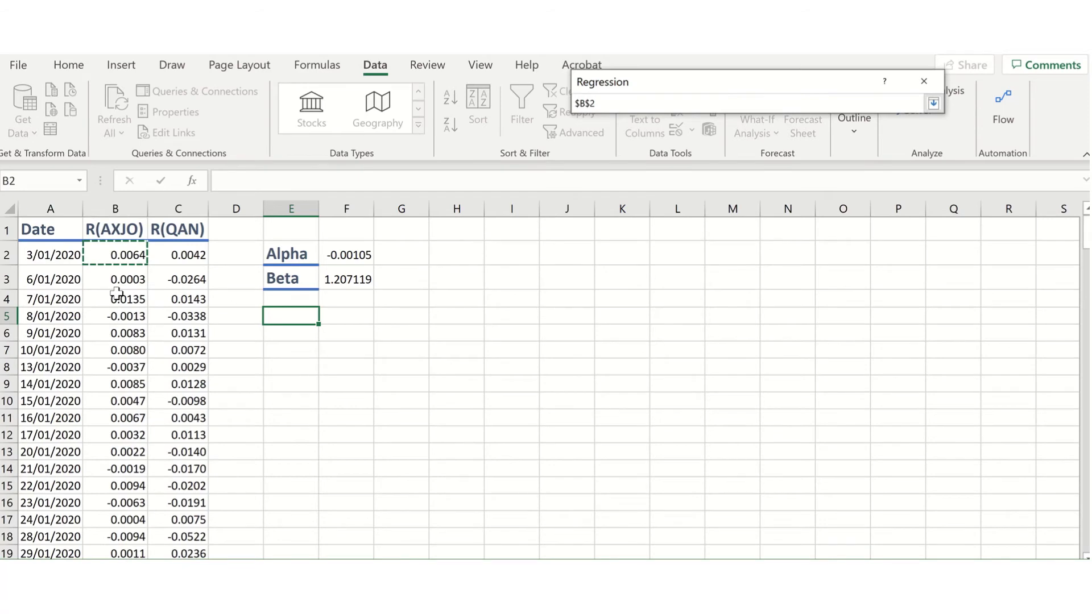
pyautogui.hotkey('ctrl', 'shift', 'Down')
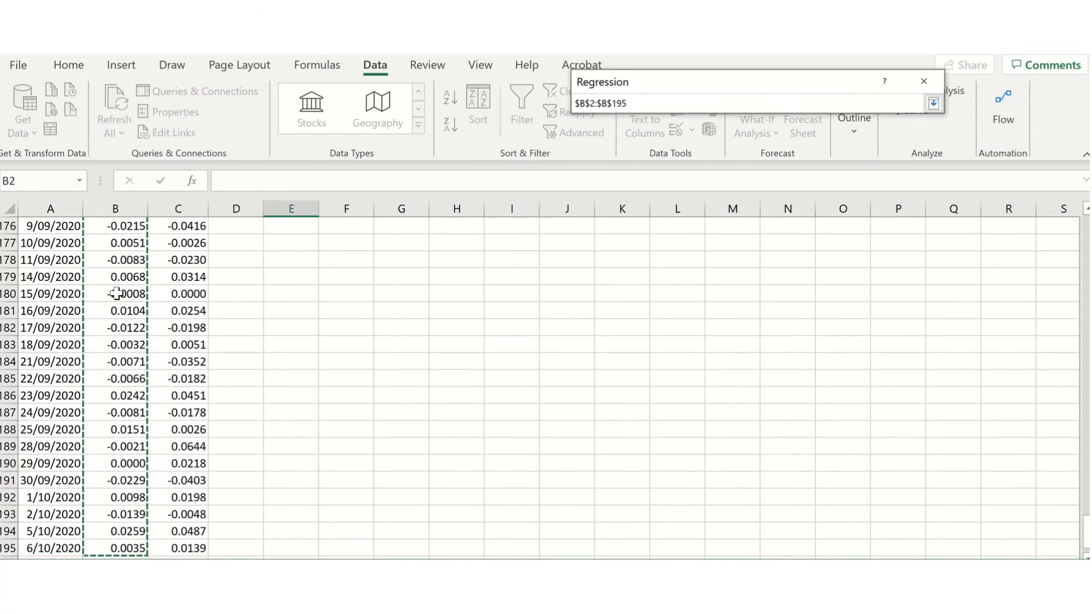
pyautogui.press('Return')
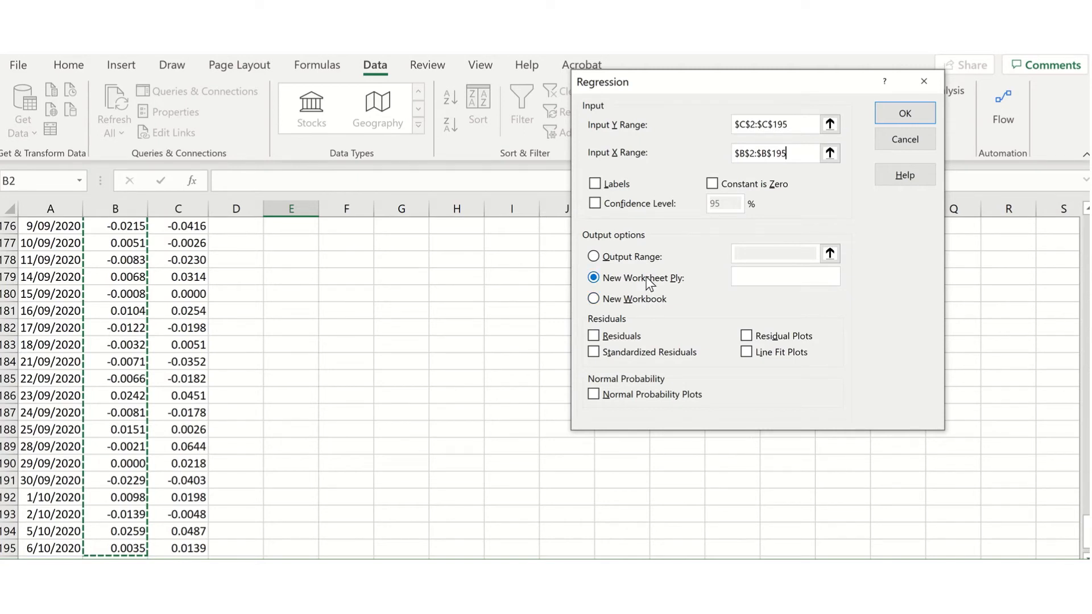
# Include residuals, standardized residuals, residual plots, line fit plots and normal probability plots, and run the regression to a new worksheet.
pyautogui.click(594, 336)
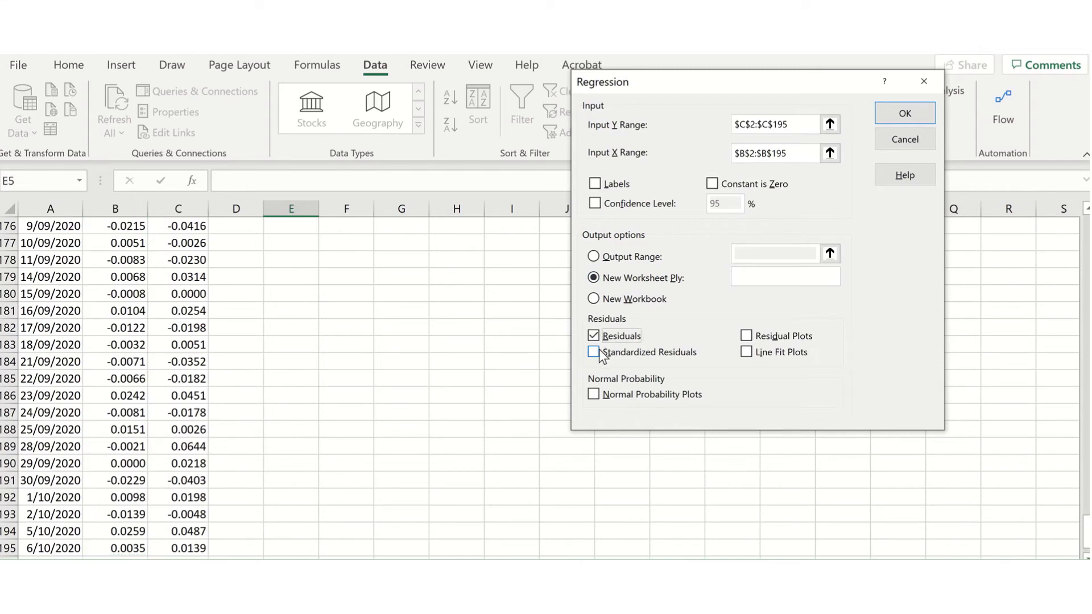
pyautogui.click(595, 352)
pyautogui.click(747, 336)
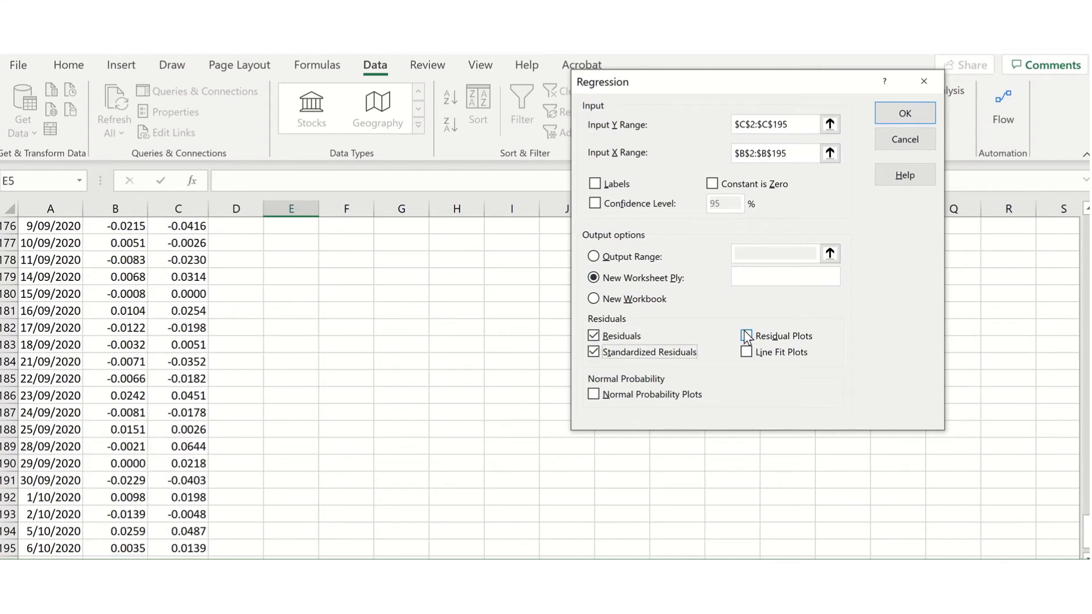
pyautogui.click(748, 353)
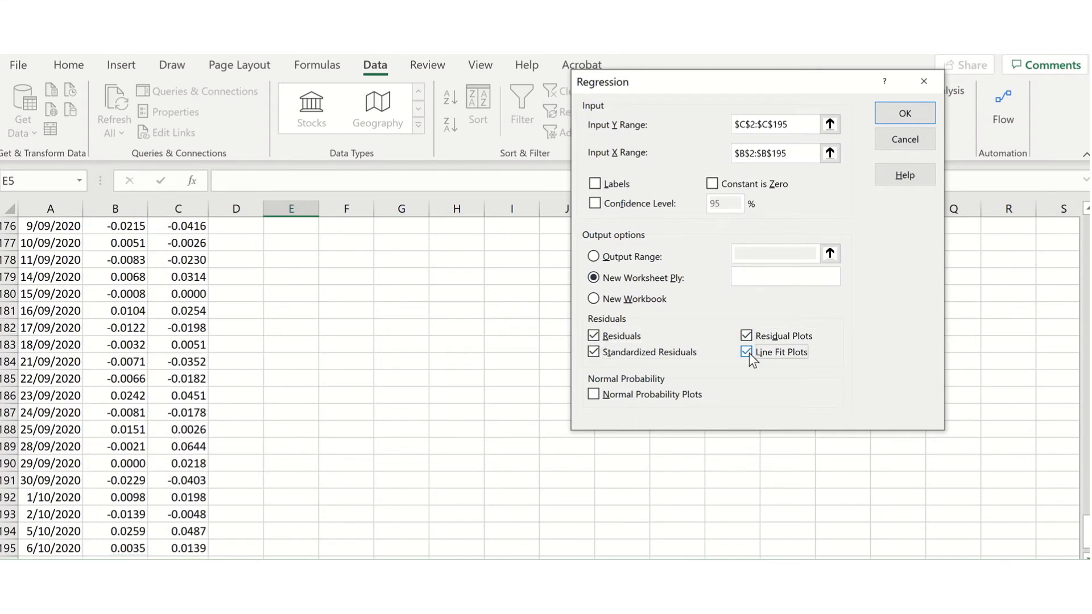
pyautogui.click(597, 397)
pyautogui.click(891, 112)
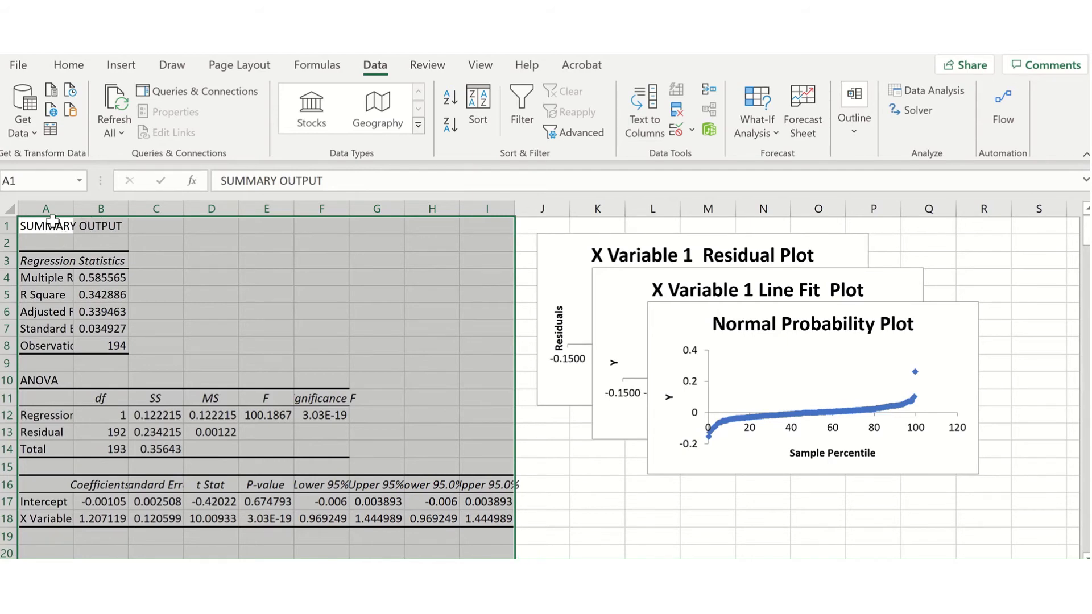
# Widen column A to fit its labels and examine the regression statistics, ANOVA and coefficient tables.
pyautogui.moveTo(70, 210); pyautogui.dragTo(124, 228)
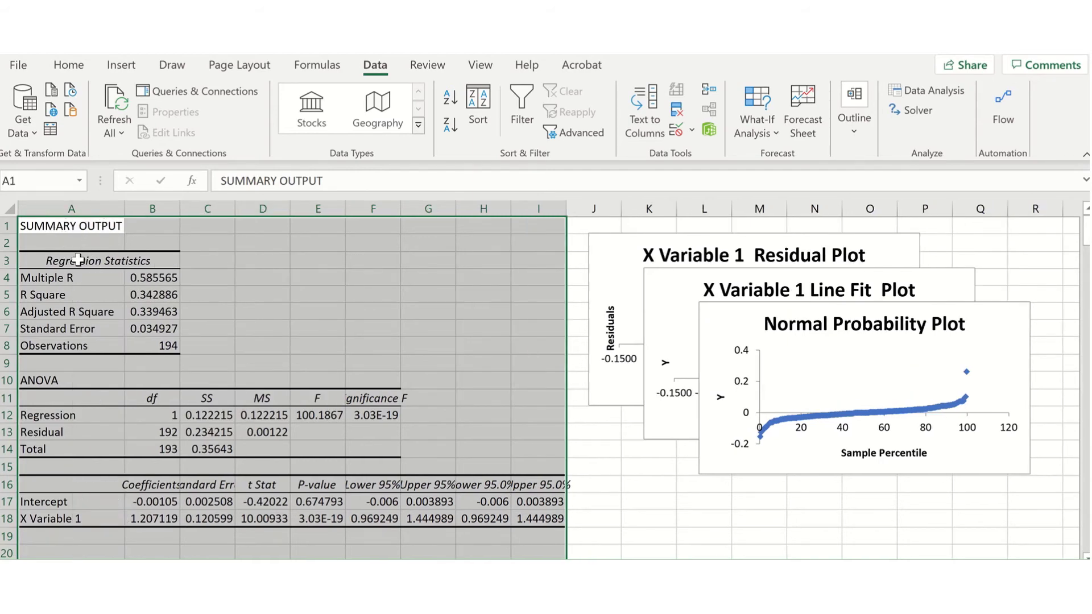
pyautogui.moveTo(85, 268); pyautogui.dragTo(162, 345)
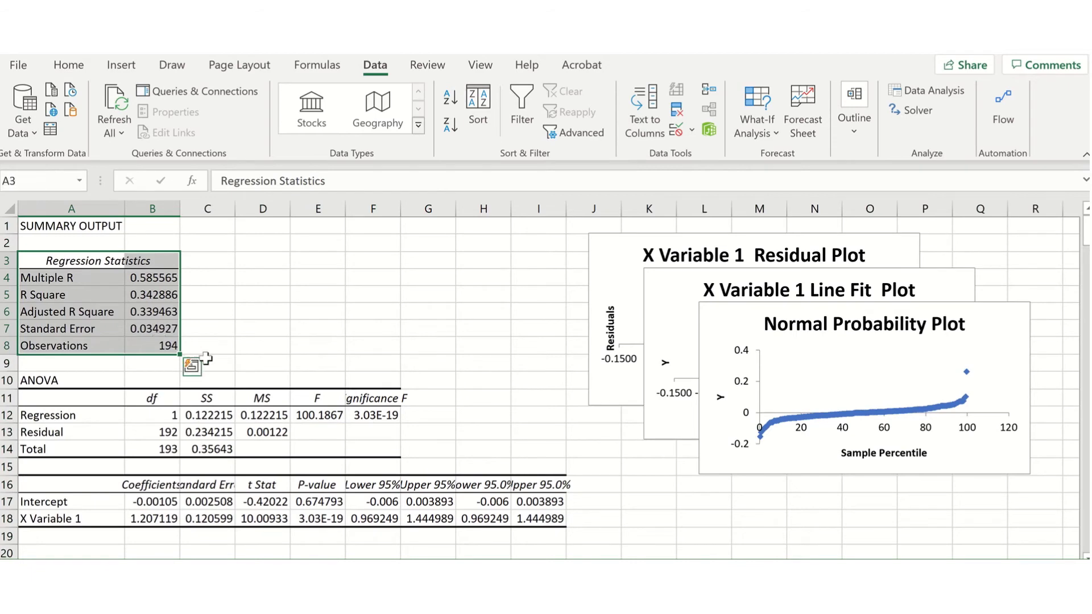
pyautogui.click(66, 68)
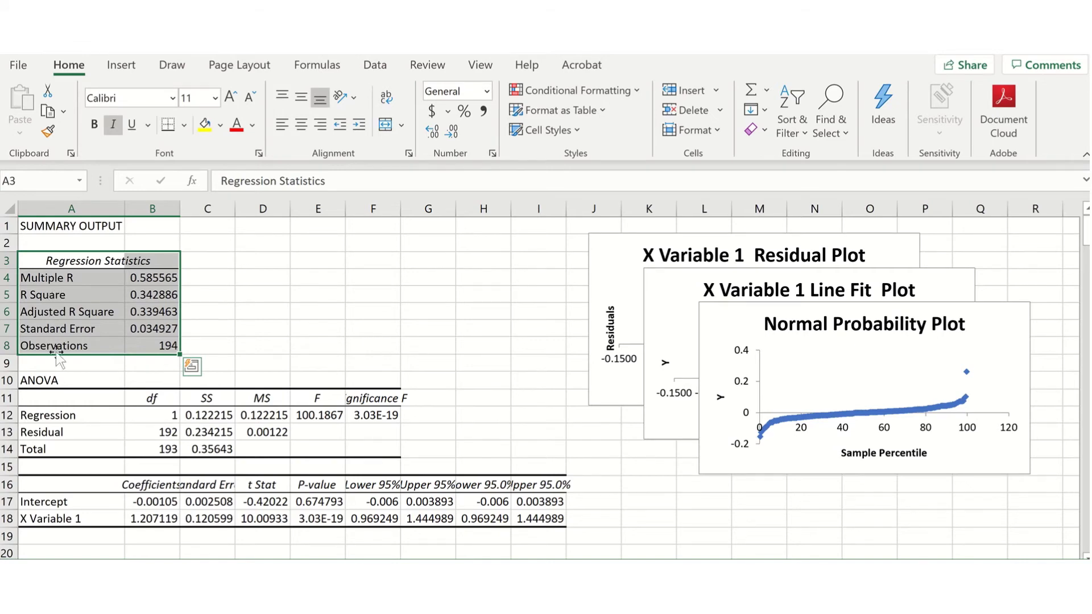
pyautogui.moveTo(58, 380); pyautogui.dragTo(373, 451)
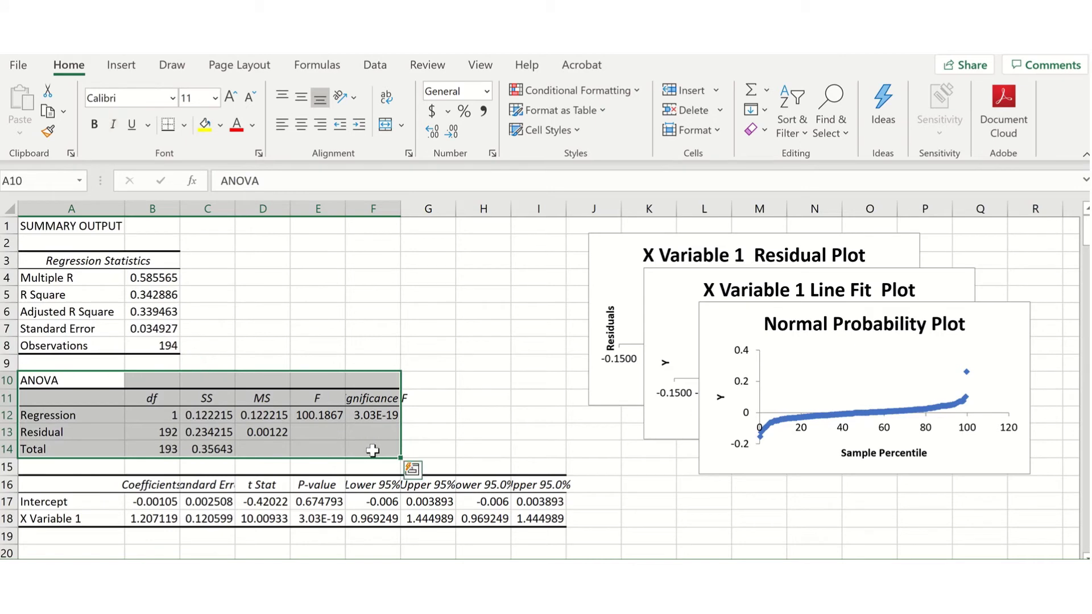
pyautogui.click(333, 419)
pyautogui.moveTo(333, 419); pyautogui.dragTo(363, 416)
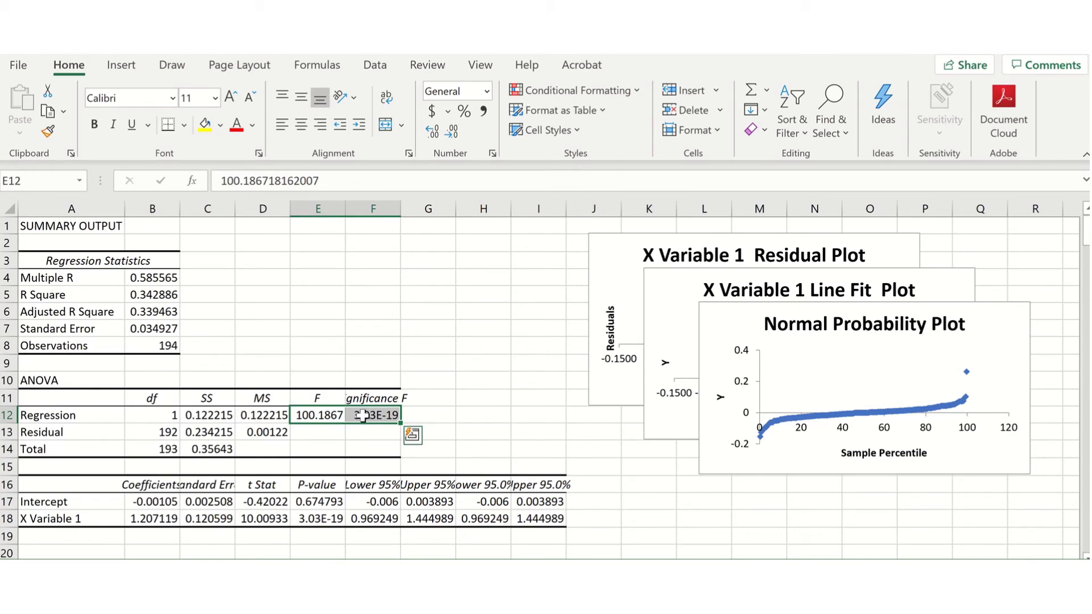
pyautogui.click(87, 478)
pyautogui.moveTo(87, 478)
pyautogui.mouseDown()
pyautogui.moveTo(171, 514)
pyautogui.moveTo(539, 517)
pyautogui.mouseUp()
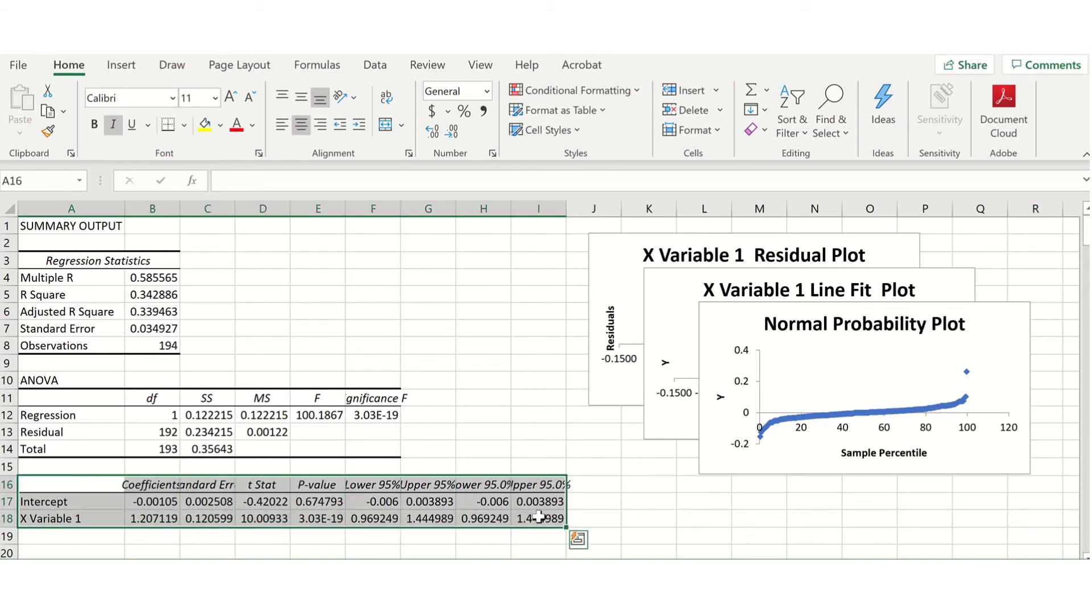
# Rename the X Variable 1 label in A18 as Slope.
pyautogui.click(108, 504)
pyautogui.press('Down')
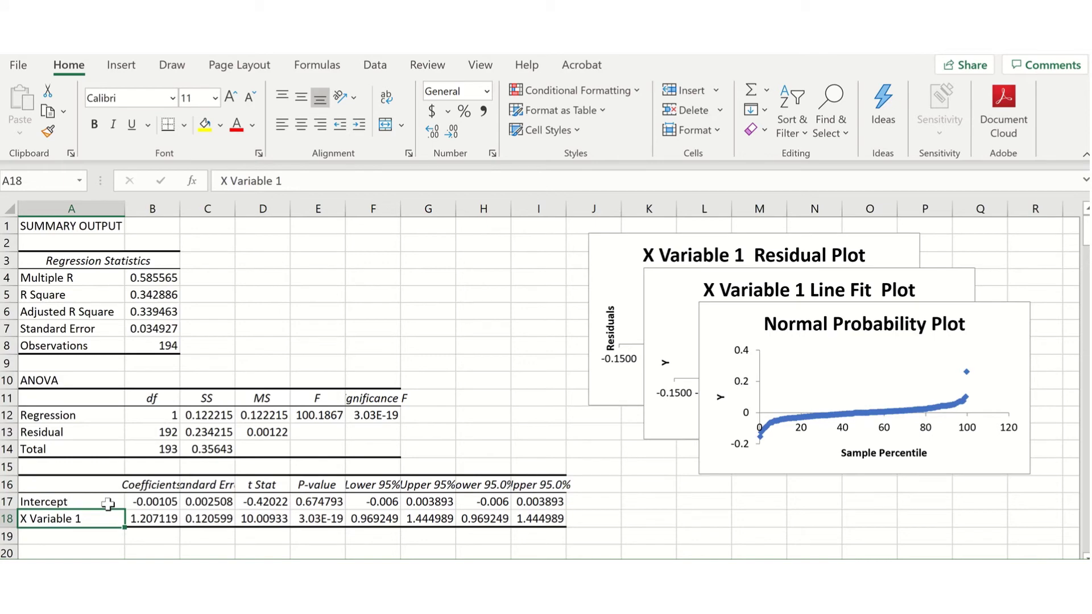
pyautogui.write('Slope')
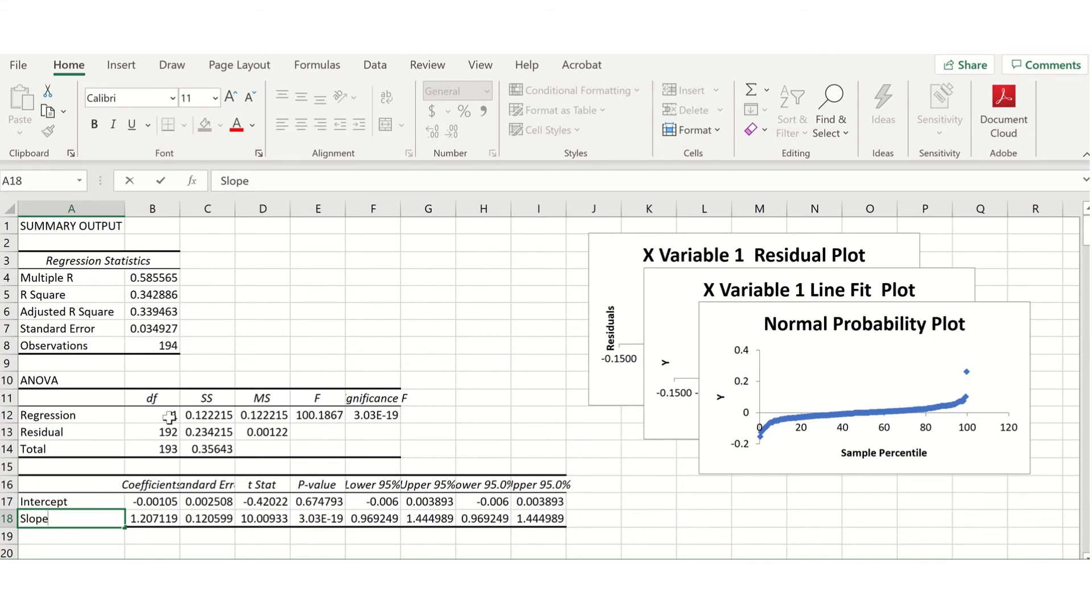
# Highlight the Adjusted R Square label and value in A6:B6 with yellow fill.
pyautogui.click(102, 311)
pyautogui.moveTo(102, 310); pyautogui.dragTo(151, 311)
pyautogui.click(204, 124)
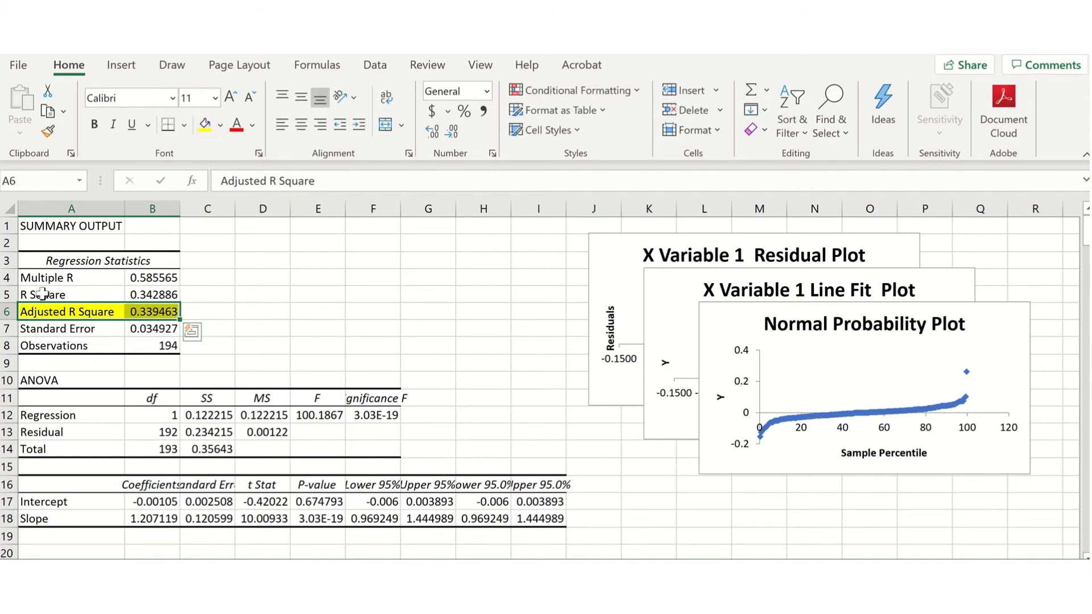
# Highlight the R Square label and value in A5:B5 with yellow fill, matching the Adjusted R Square row.
pyautogui.click(85, 295)
pyautogui.moveTo(143, 308); pyautogui.dragTo(150, 296)
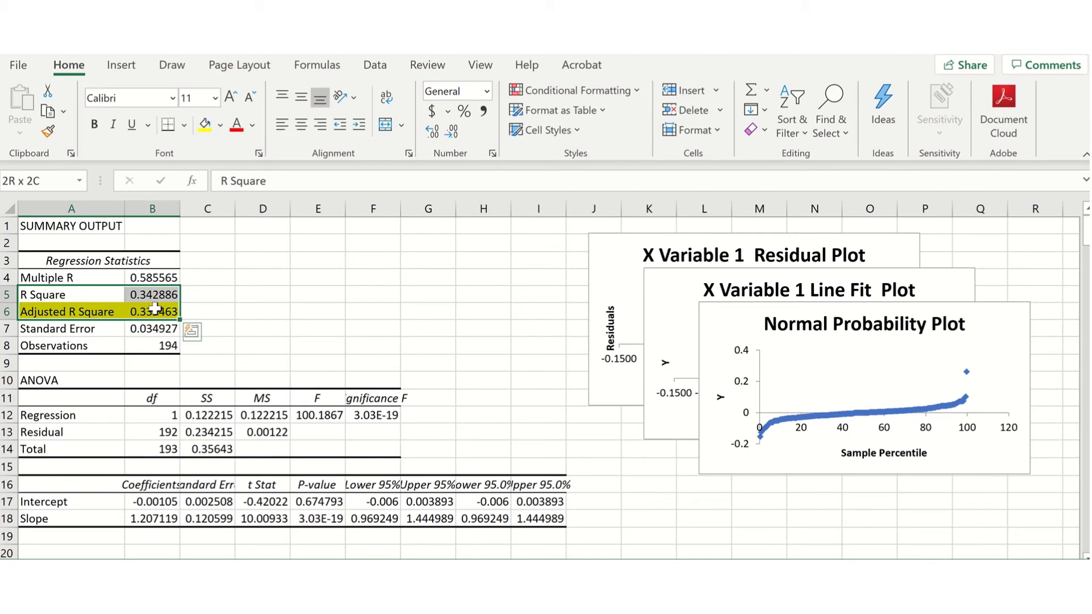
pyautogui.click(206, 125)
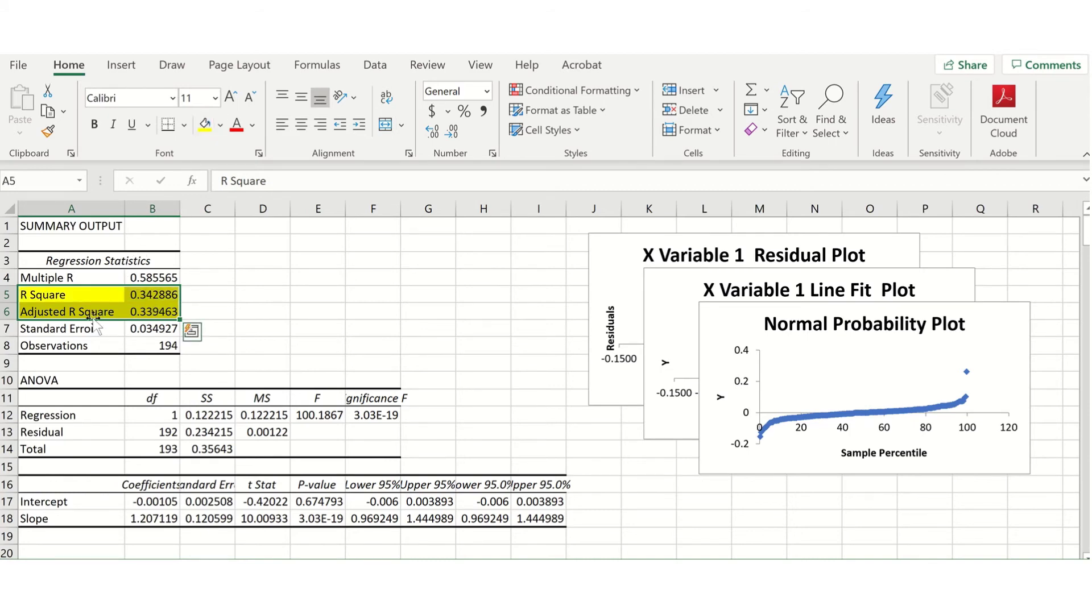
pyautogui.moveTo(86, 313); pyautogui.dragTo(143, 312)
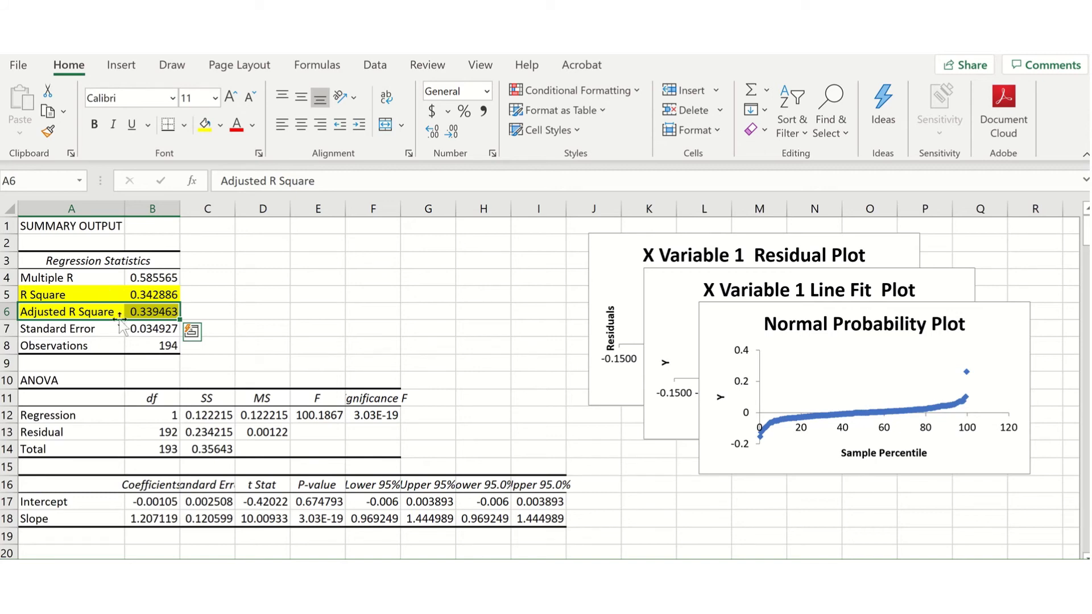
# Highlight the F statistic and Significance F values in E12:F12 of the ANOVA table with yellow fill.
pyautogui.click(317, 413)
pyautogui.click(204, 121)
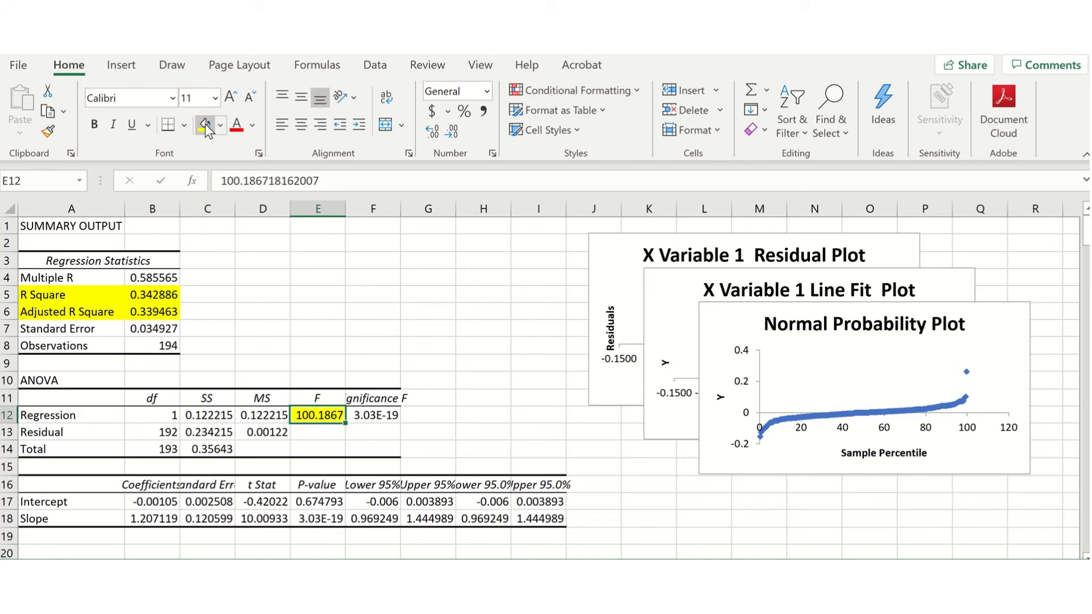
pyautogui.hotkey('shift', 'Right')
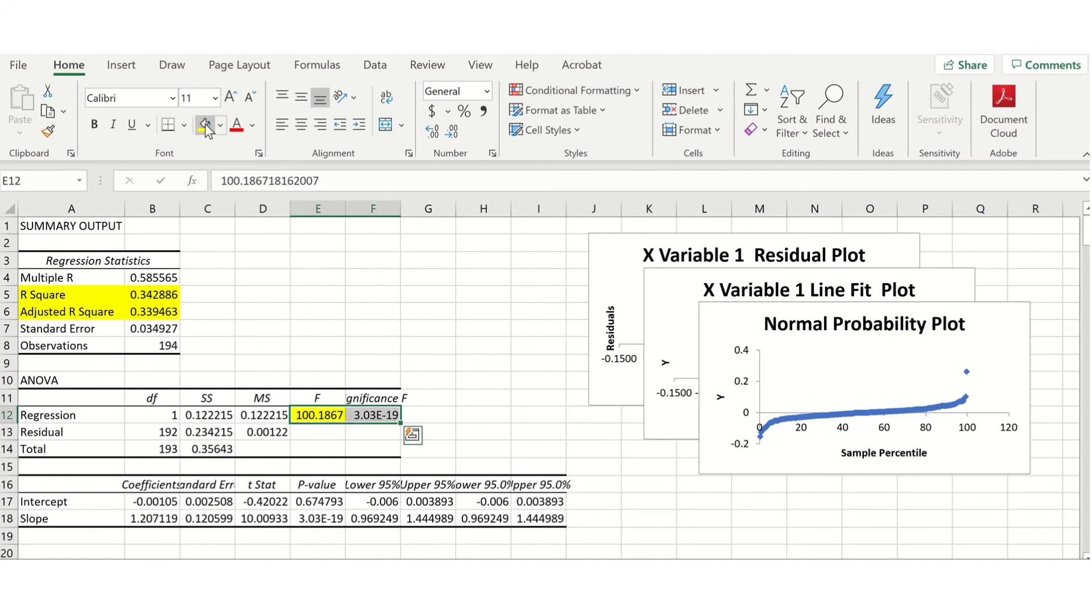
pyautogui.click(205, 124)
pyautogui.click(339, 398)
pyautogui.moveTo(336, 411); pyautogui.dragTo(384, 414)
pyautogui.click(382, 415)
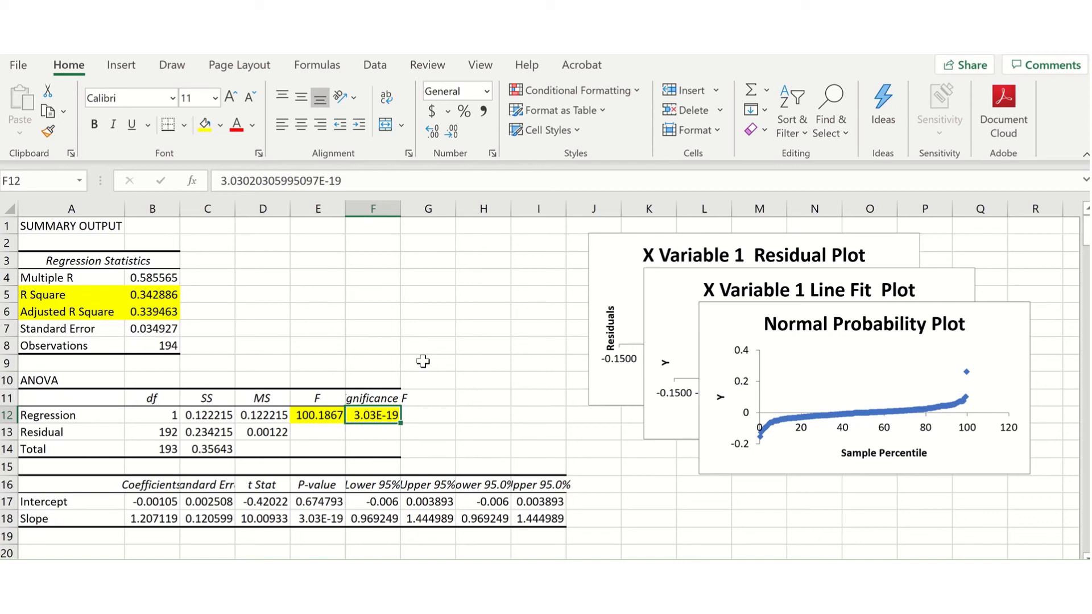
# Review the intercept and slope coefficients and highlight their P-values in E17:E18 with yellow fill.
pyautogui.moveTo(103, 488); pyautogui.dragTo(543, 514)
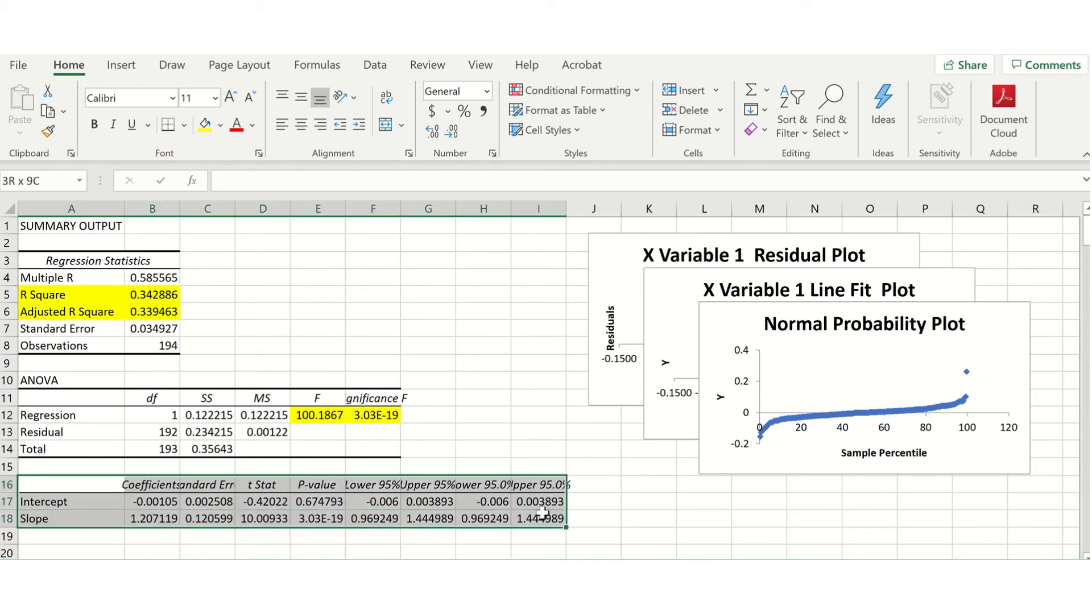
pyautogui.click(45, 506)
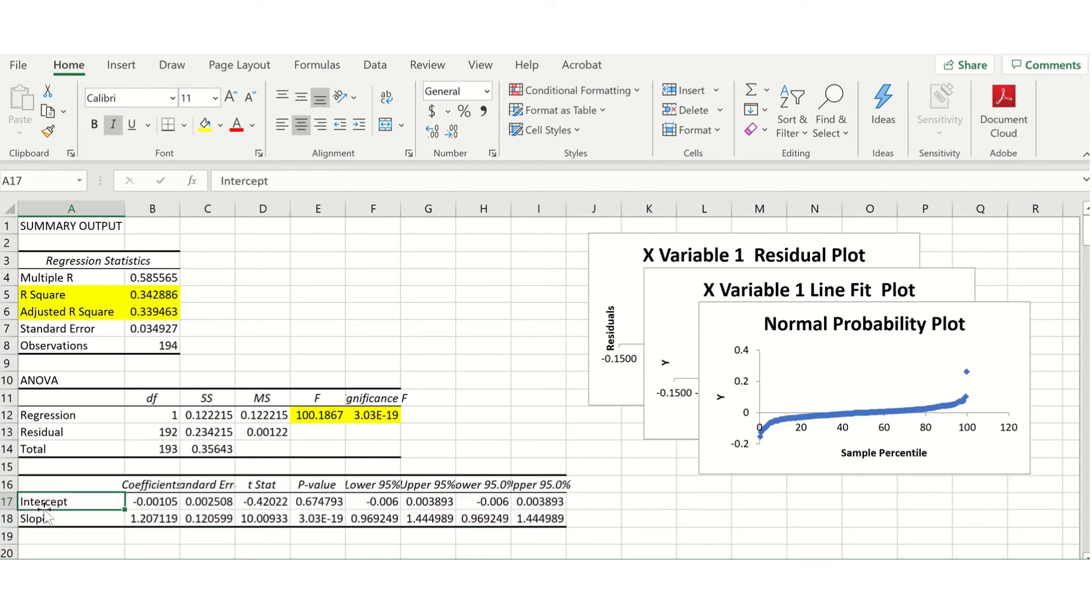
pyautogui.press('Right')
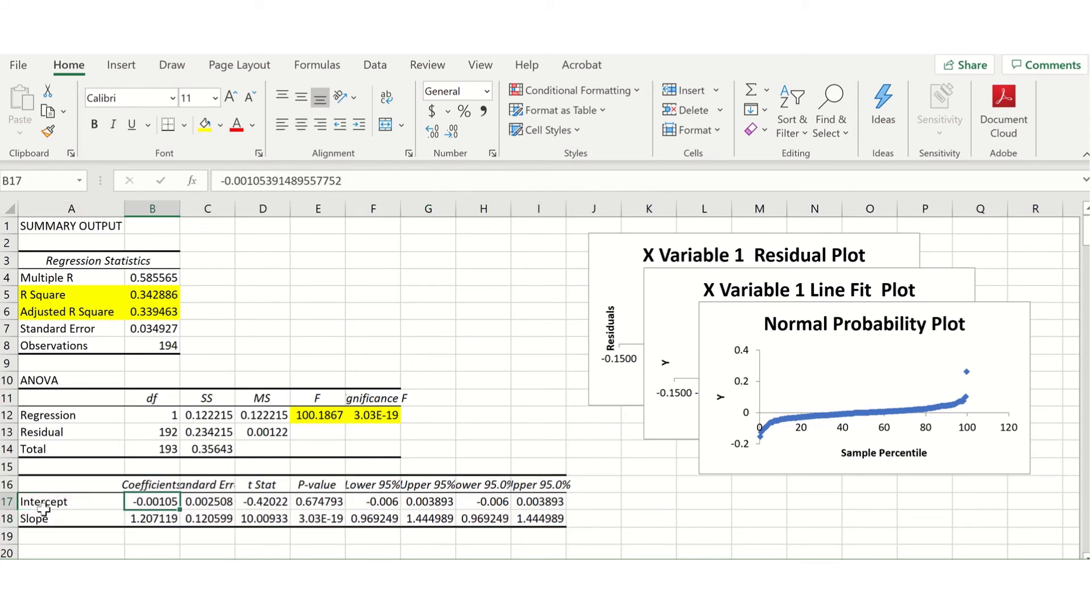
pyautogui.press('Down')
pyautogui.press('Left')
pyautogui.press('Right')
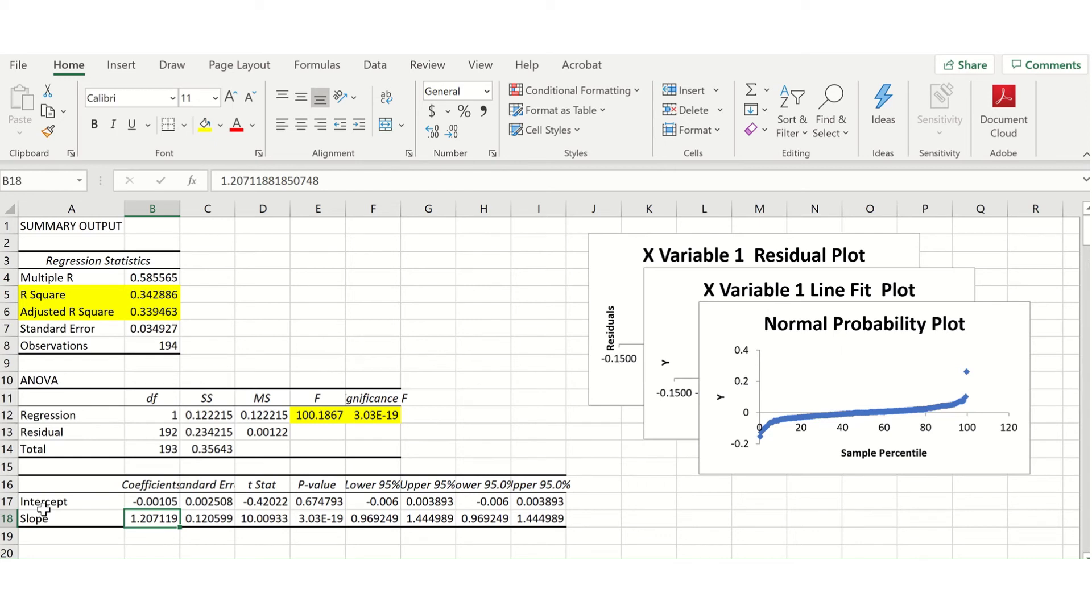
pyautogui.press('Right')
pyautogui.press('Right')
pyautogui.press('Right')
pyautogui.hotkey('shift', 'Up')
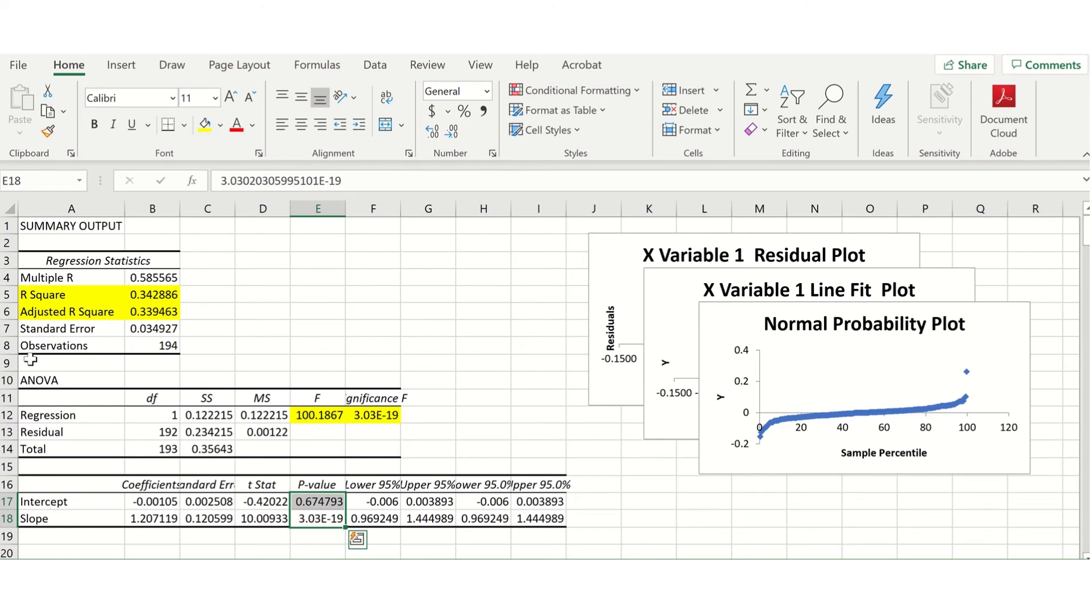
pyautogui.click(205, 125)
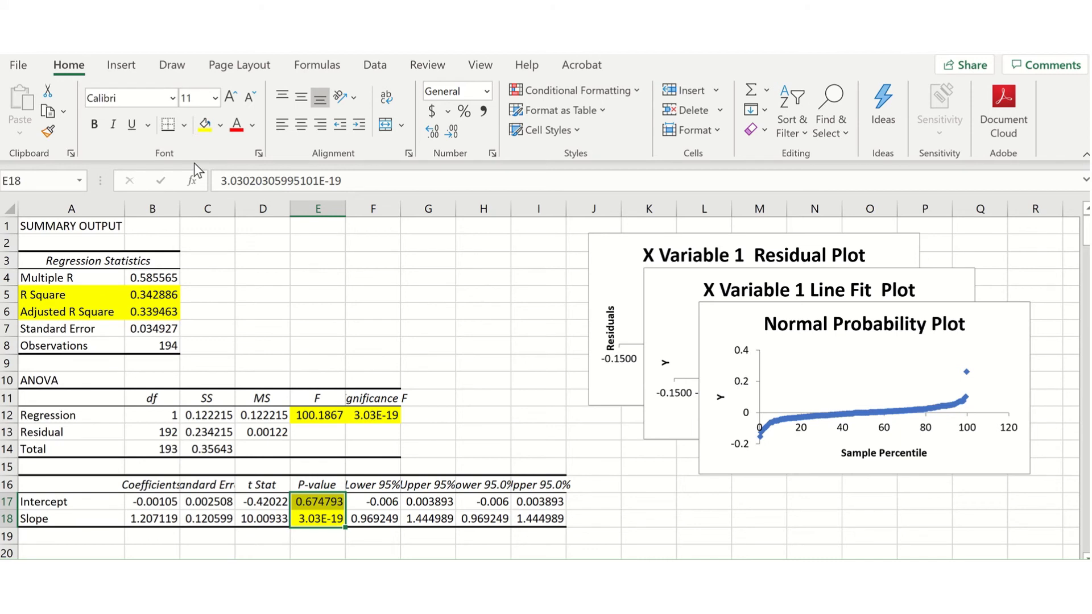
# Examine the intercept's P-value, and the slope's standard error, t Stat and P-value in the coefficients table.
pyautogui.press('Down')
pyautogui.press('Up')
pyautogui.press('Up')
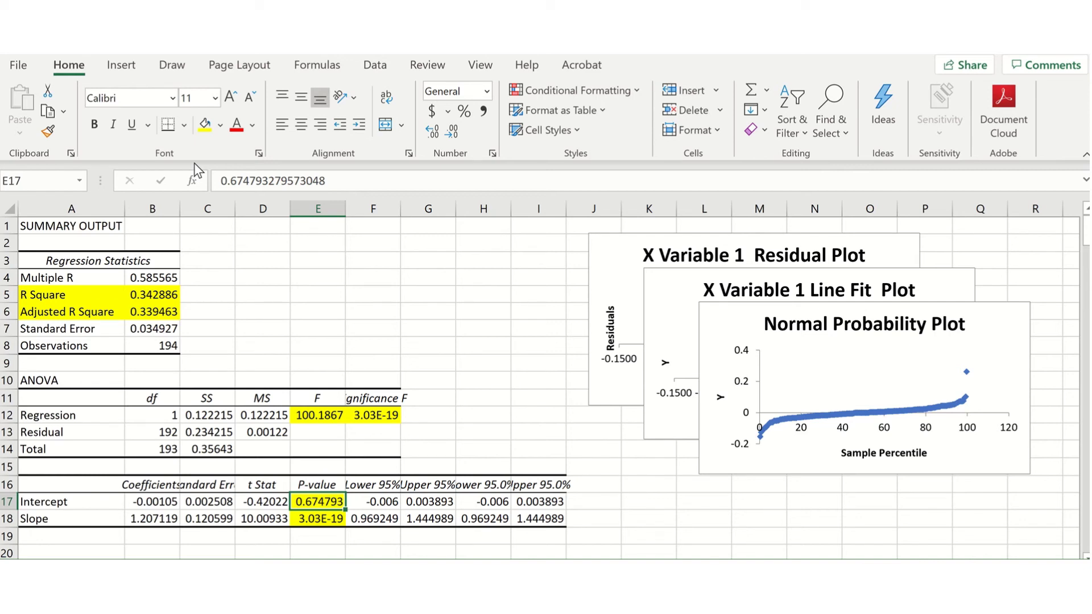
pyautogui.press('Down')
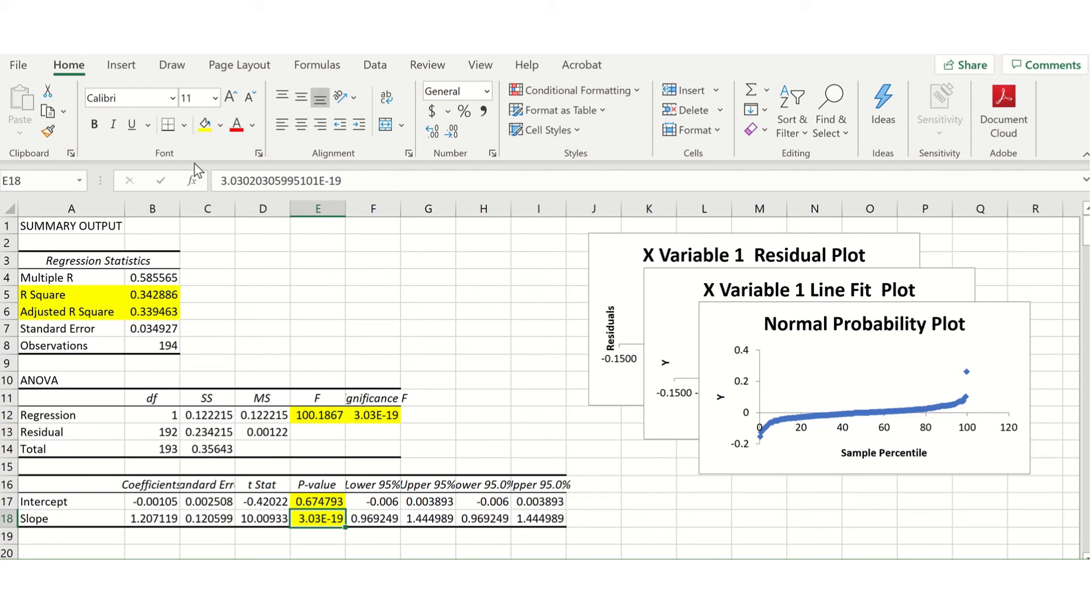
pyautogui.press('Left')
pyautogui.press('Left')
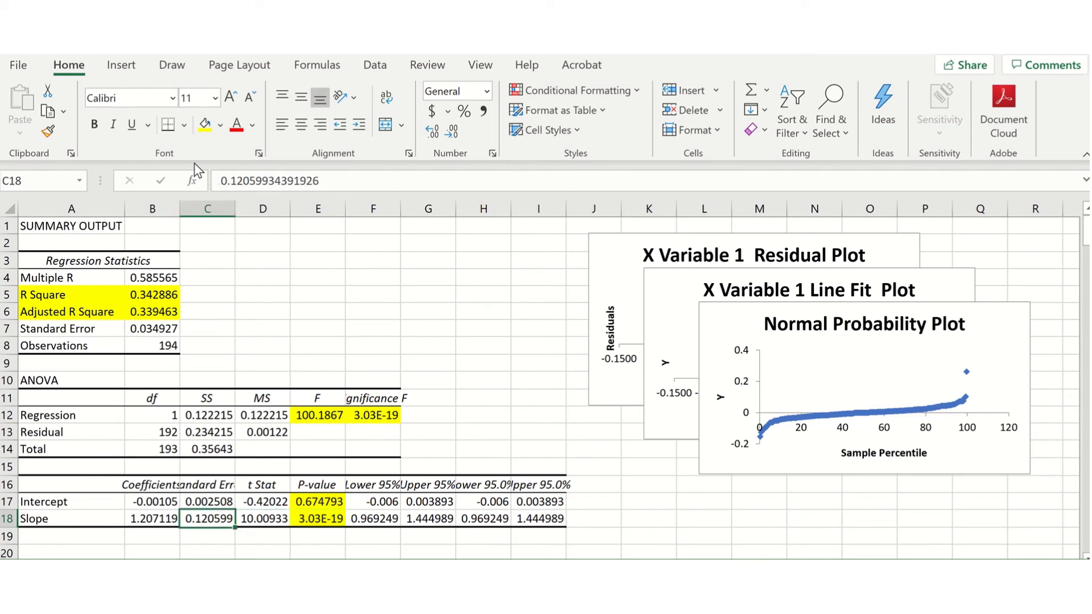
pyautogui.press('Right')
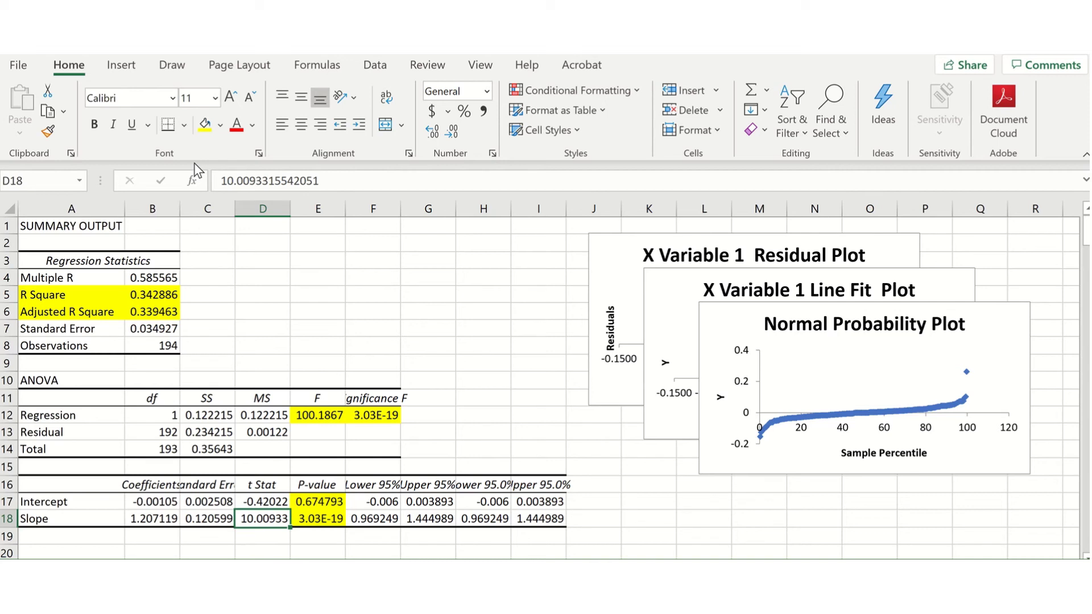
pyautogui.press('Right')
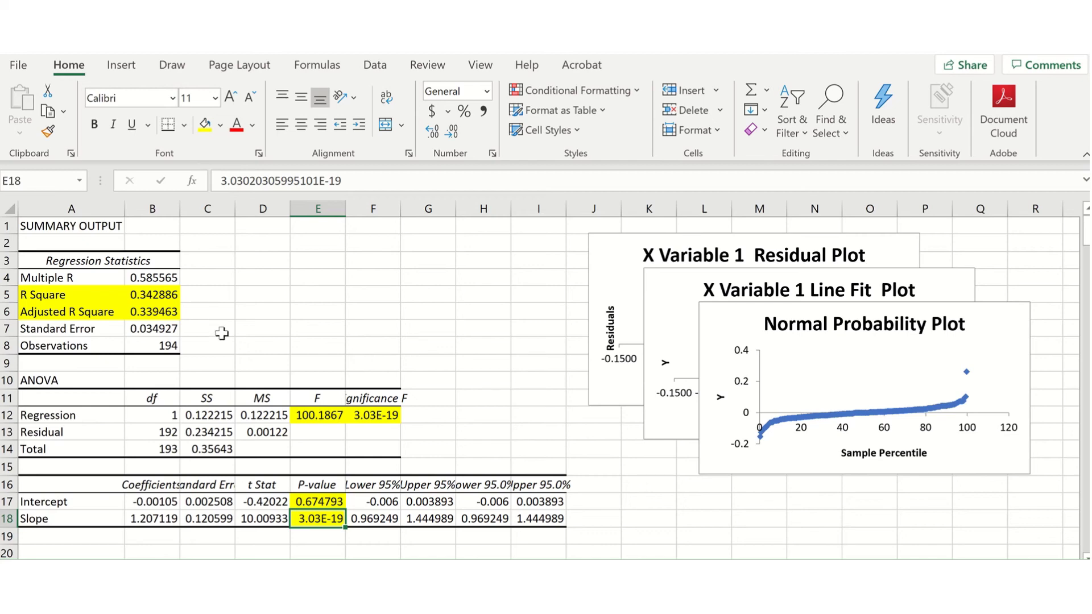
# Examine the predicted values, residuals and standard residuals in the residual output table below the coefficients.
pyautogui.scroll(-3, 221, 336)
pyautogui.scroll(-2, 224, 359)
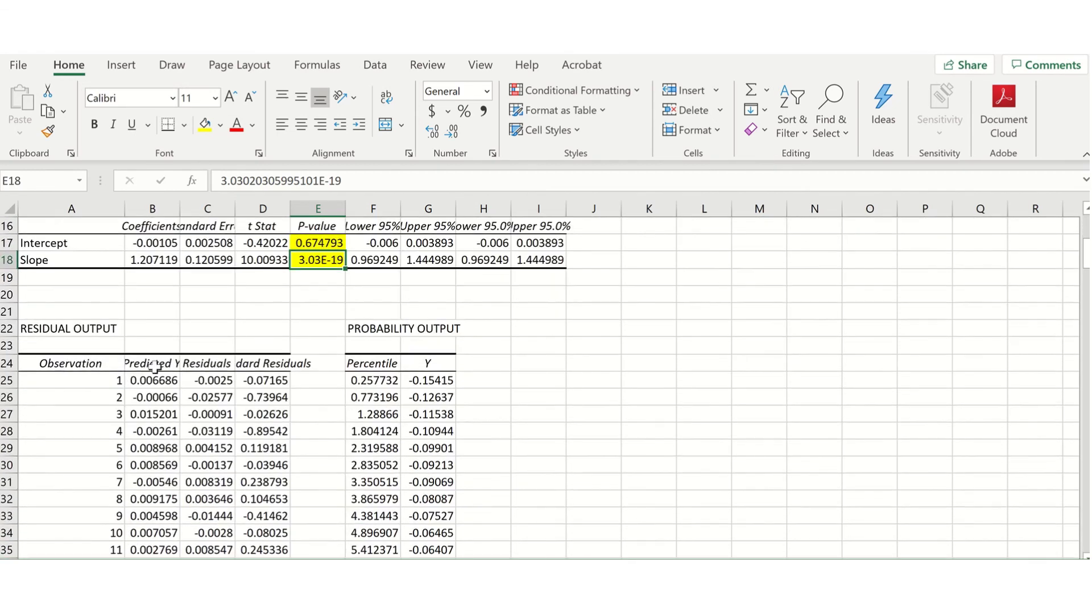
pyautogui.moveTo(95, 367); pyautogui.dragTo(227, 385)
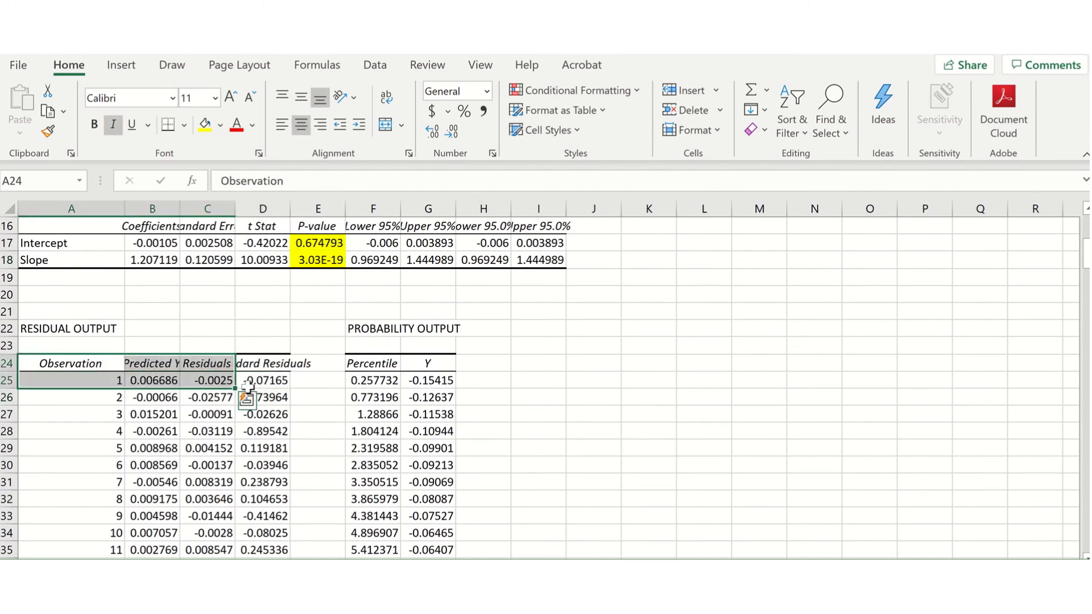
pyautogui.click(271, 385)
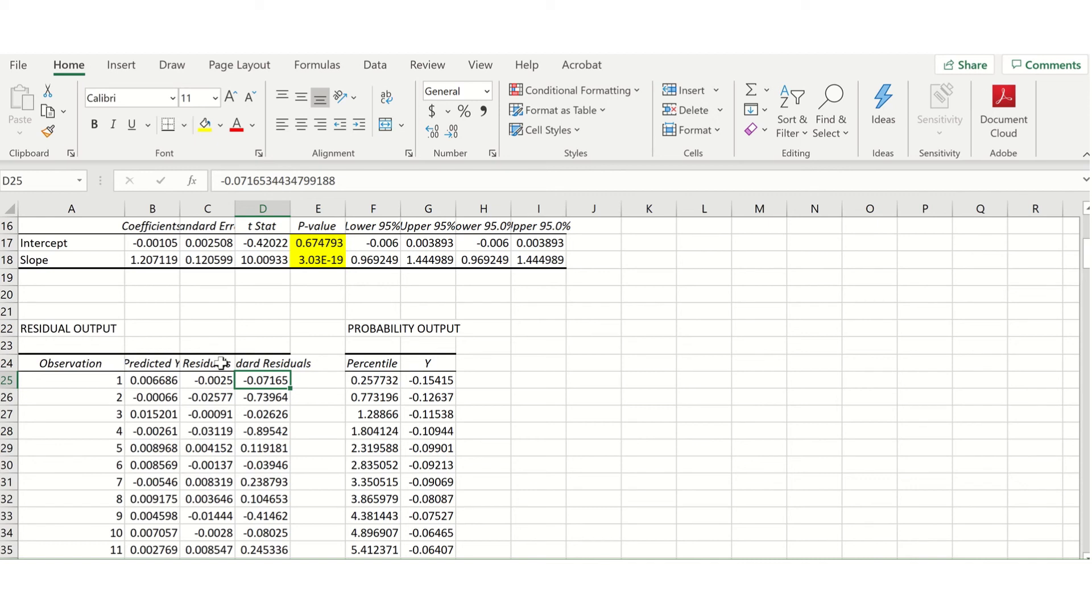
pyautogui.click(221, 363)
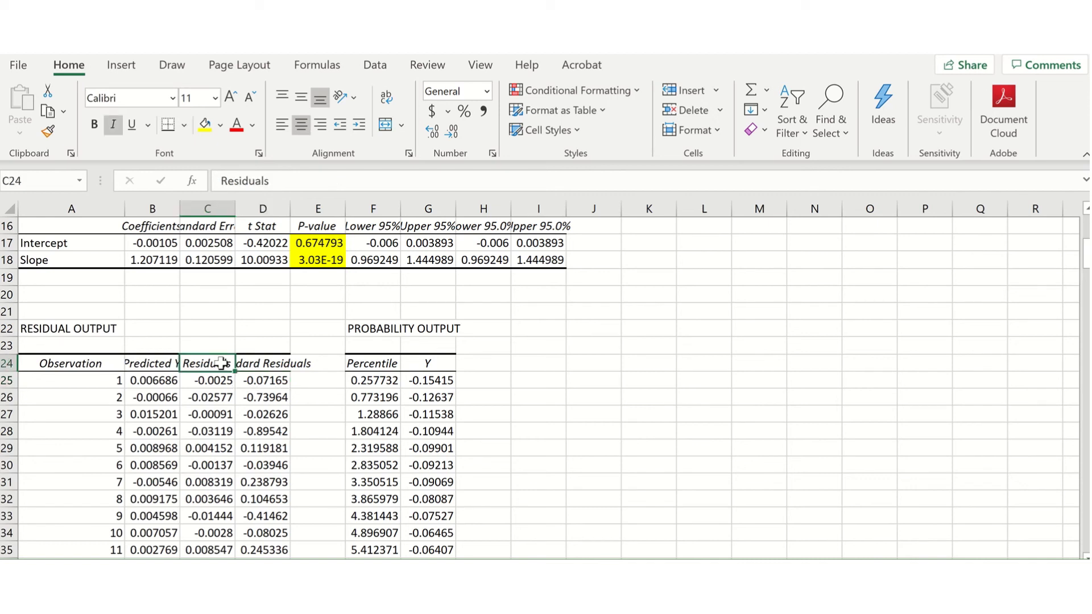
# Review the Residuals column from C24 down to its last observation, and the Y column of the probability output.
pyautogui.hotkey('ctrl', 'shift', 'Down')
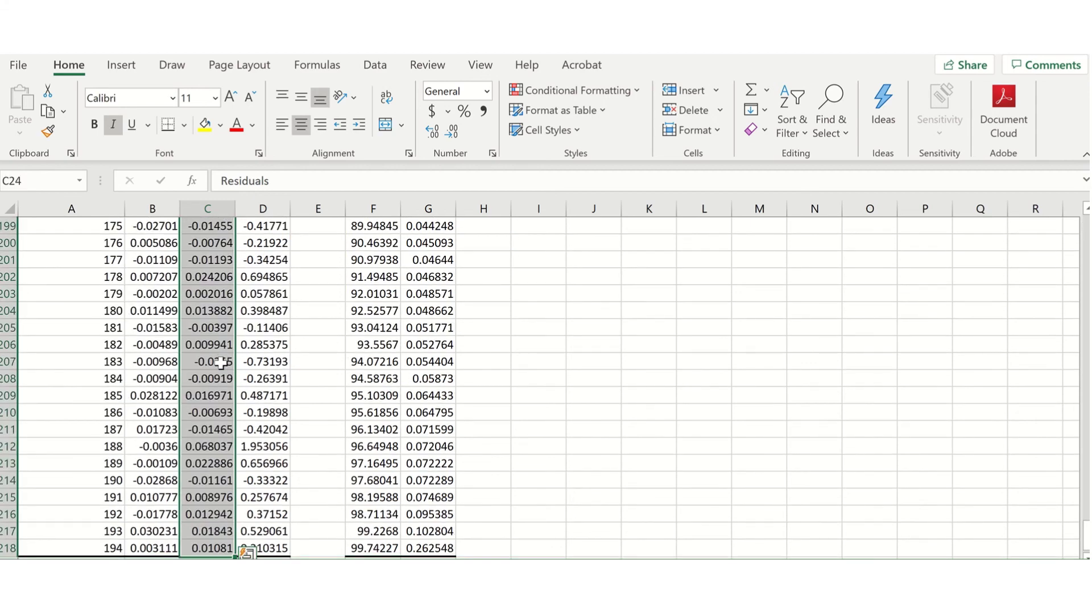
pyautogui.hotkey('ctrl', 'Up')
pyautogui.press('Down')
pyautogui.press('Down')
pyautogui.press('Down')
pyautogui.press('Down')
pyautogui.press('Down')
pyautogui.press('Down')
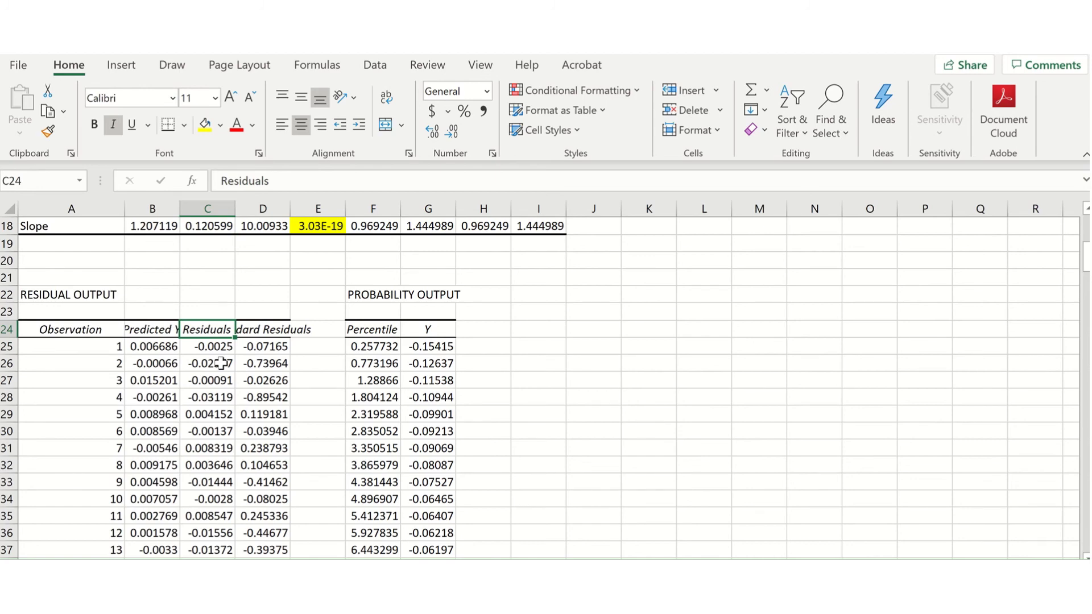
pyautogui.hotkey('ctrl', 'Down')
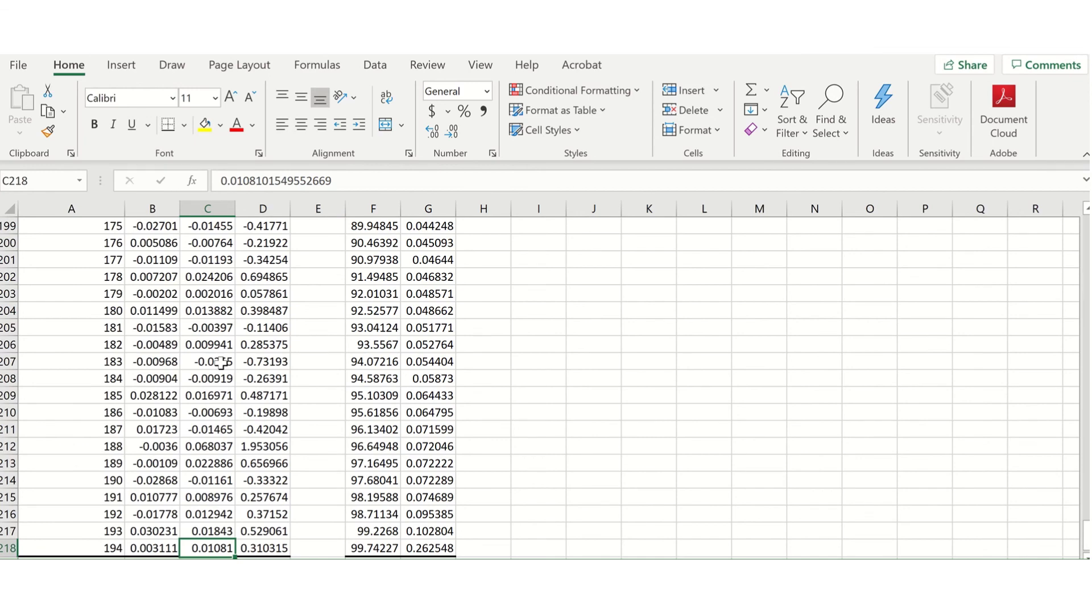
pyautogui.hotkey('ctrl', 'Up')
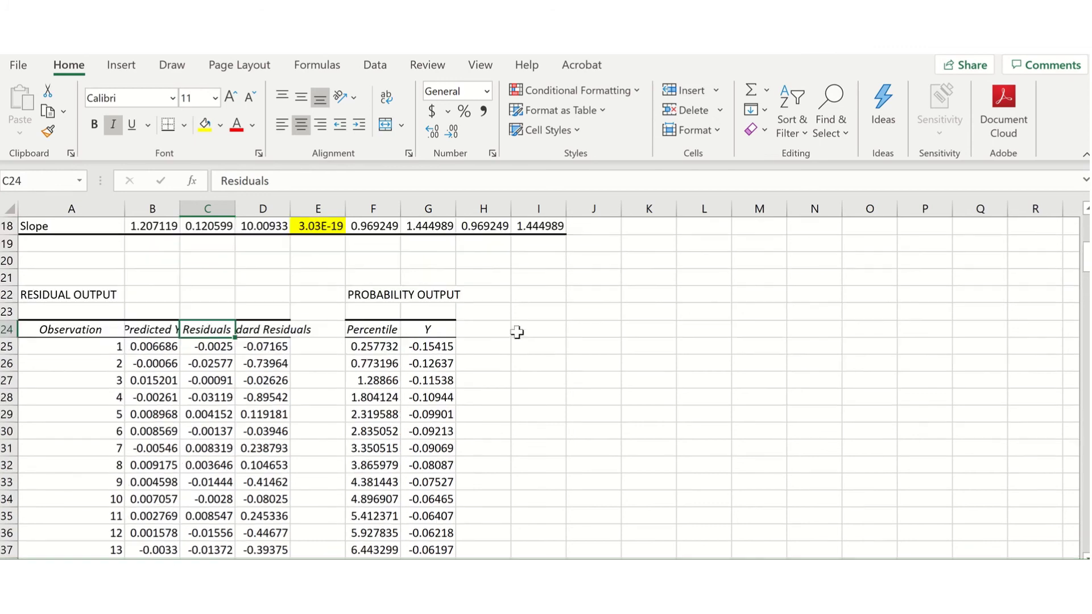
pyautogui.scroll(2, 515, 332)
pyautogui.click(442, 330)
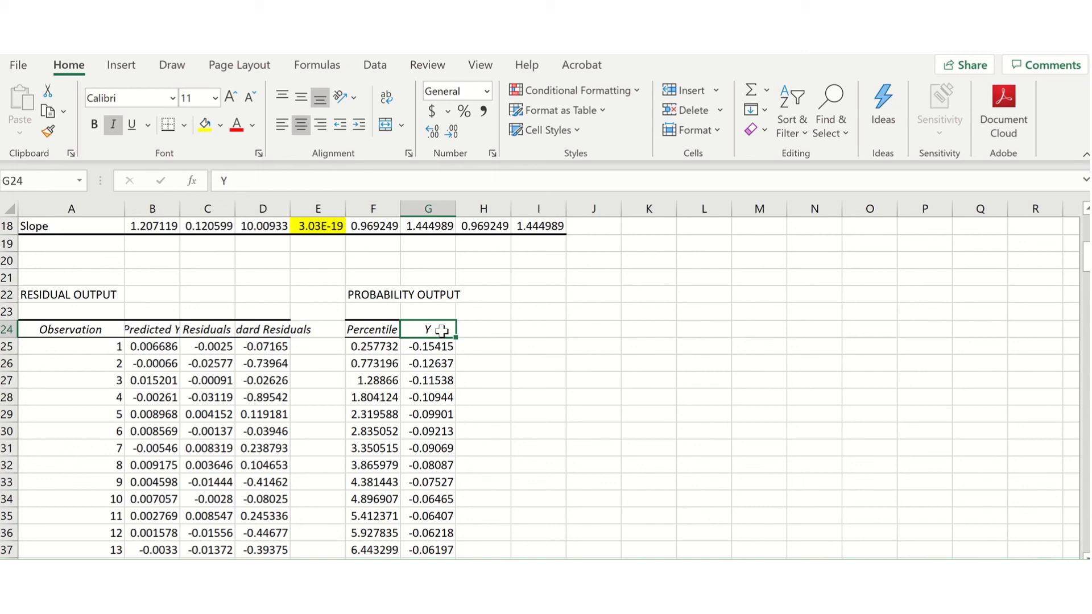
# Spread out the overlapping residual, line fit and normal probability plots beside the regression tables, and inspect individual points in the residual plot.
pyautogui.scroll(6, 771, 325)
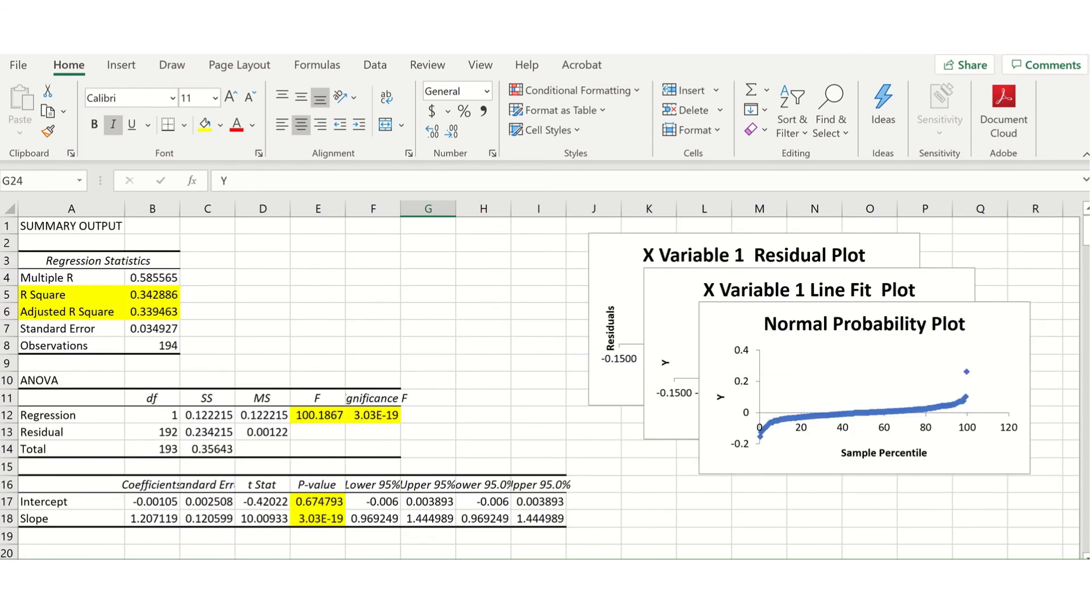
pyautogui.hscroll(1, 808, 515)
pyautogui.click(655, 475)
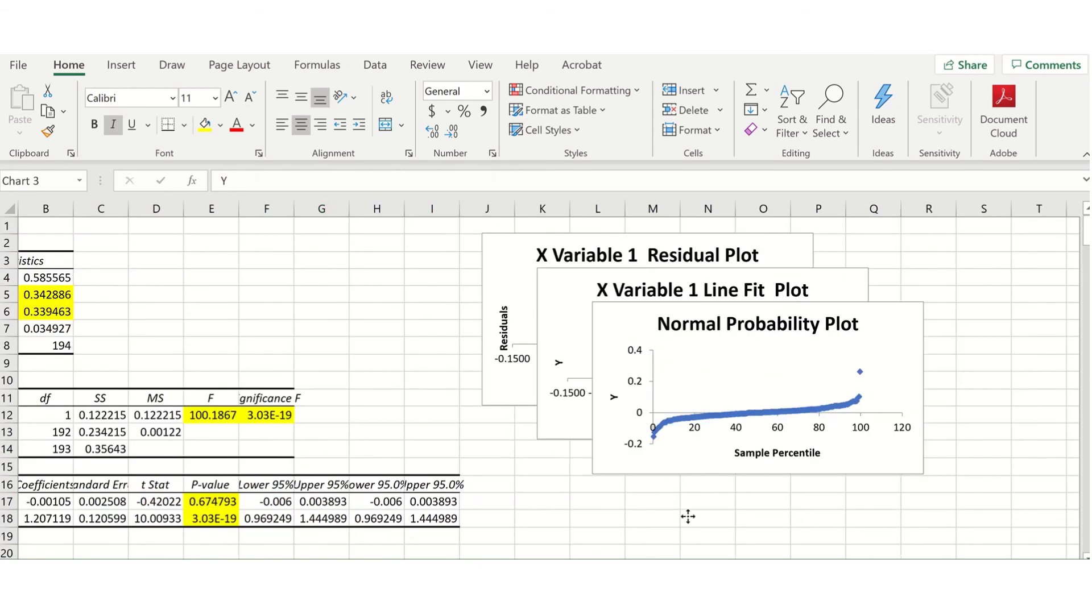
pyautogui.moveTo(689, 516); pyautogui.dragTo(739, 546)
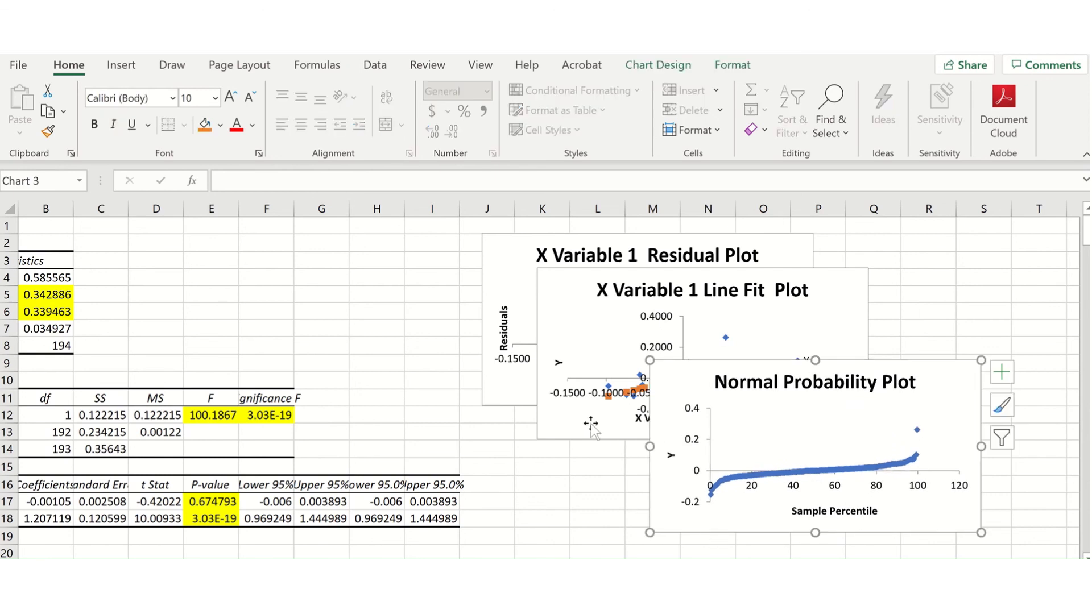
pyautogui.moveTo(538, 420); pyautogui.dragTo(348, 506)
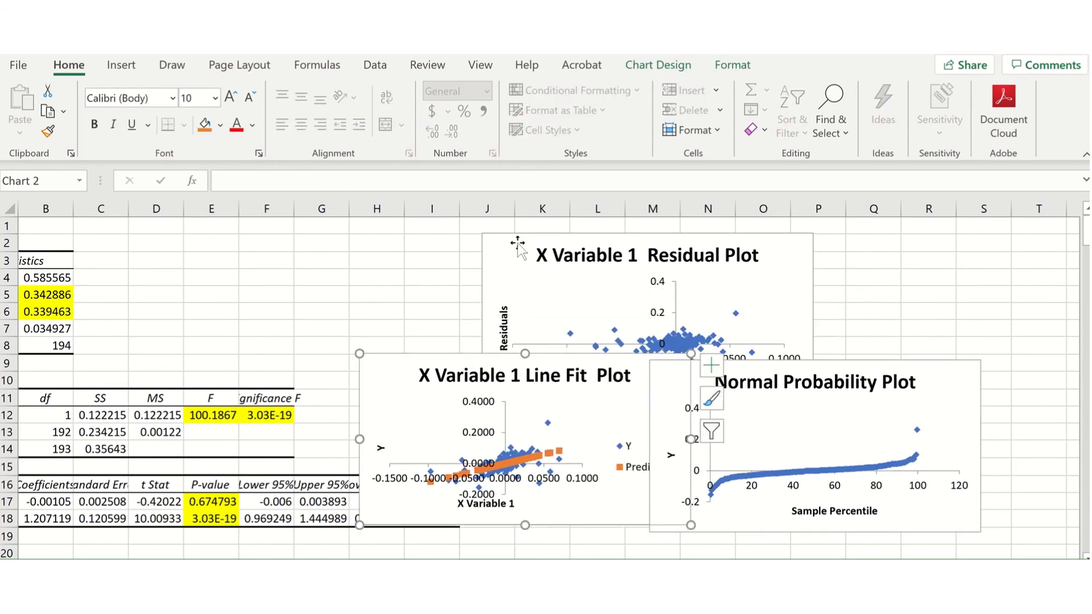
pyautogui.moveTo(518, 245)
pyautogui.mouseDown()
pyautogui.moveTo(504, 226)
pyautogui.moveTo(512, 237)
pyautogui.mouseUp()
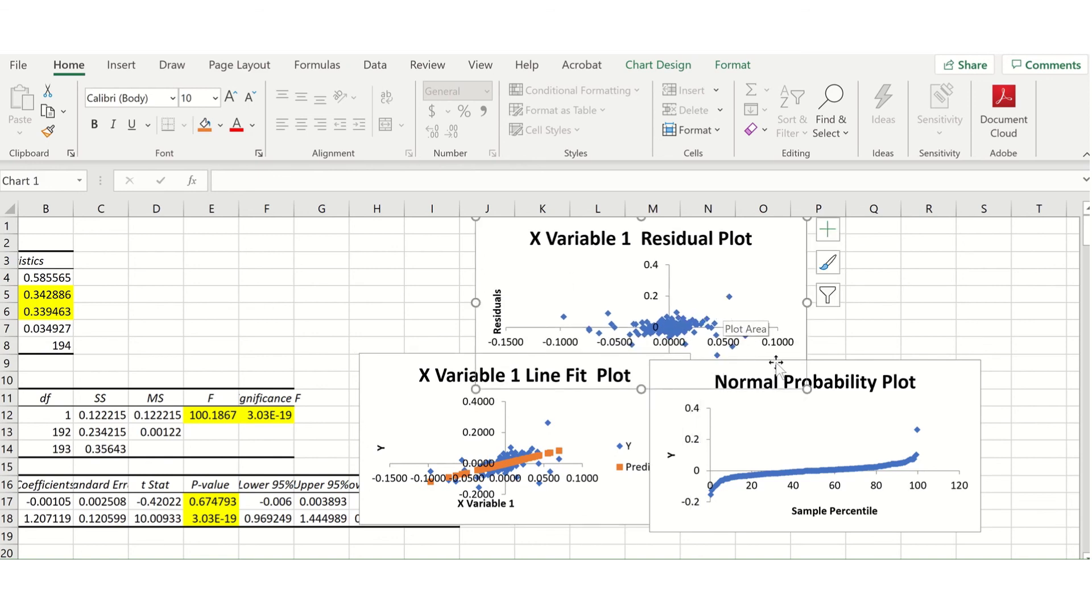
pyautogui.moveTo(902, 369); pyautogui.dragTo(960, 402)
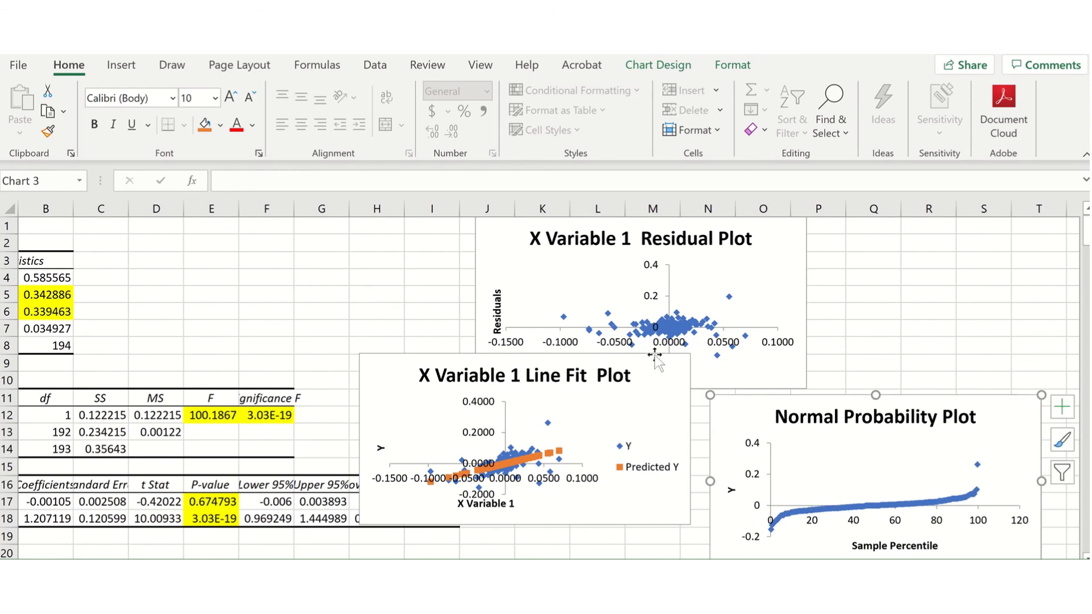
pyautogui.moveTo(639, 358); pyautogui.dragTo(645, 408)
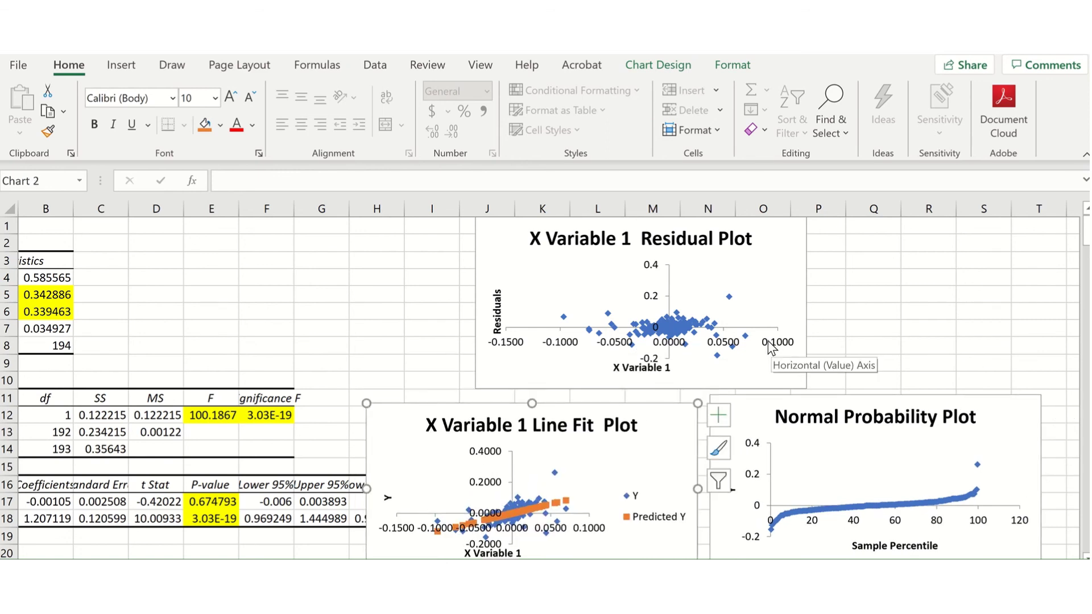
pyautogui.moveTo(747, 343)
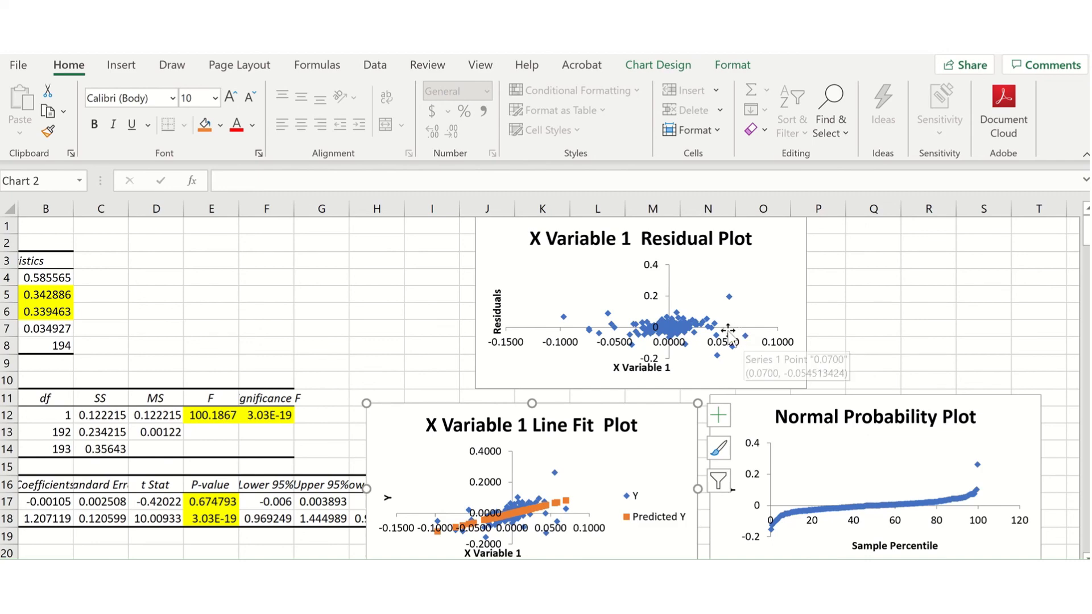
pyautogui.moveTo(717, 327)
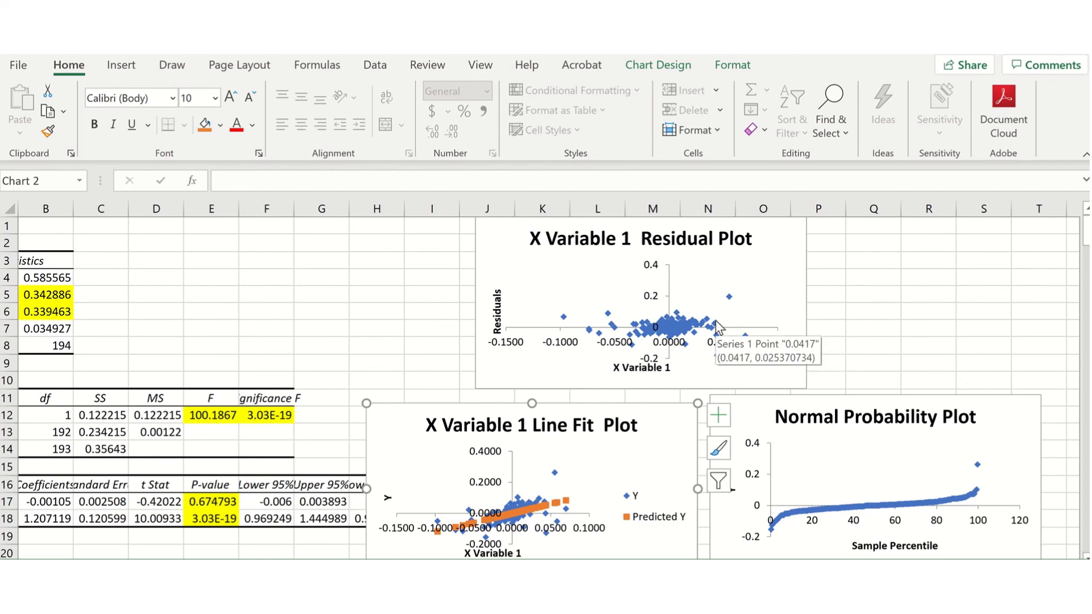
# Examine the Y data points against the Predicted Y series in the X Variable 1 Line Fit Plot.
pyautogui.scroll(-1, 718, 327)
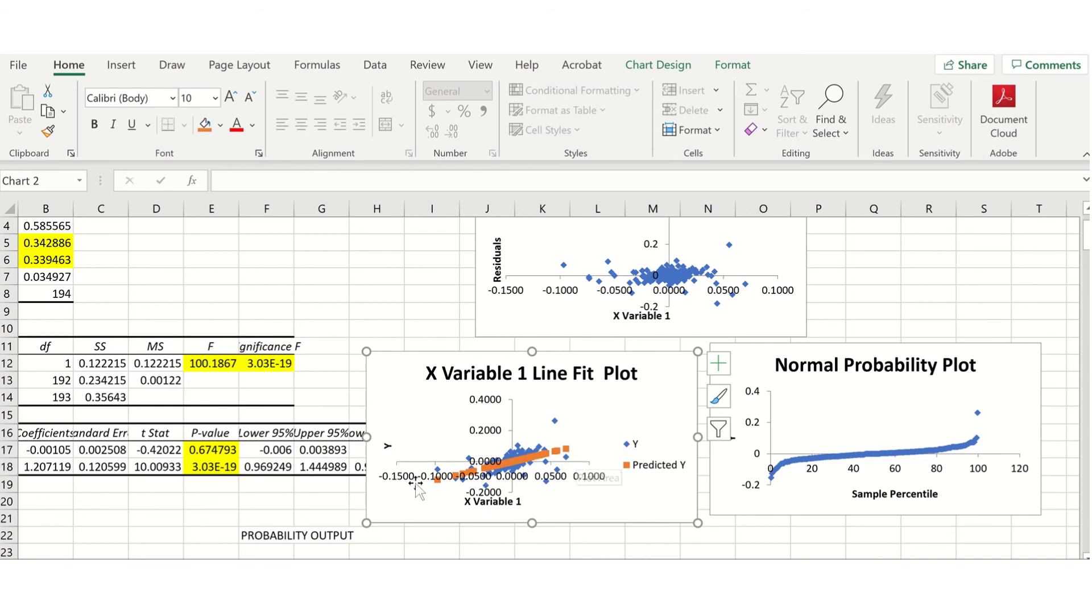
pyautogui.click(640, 469)
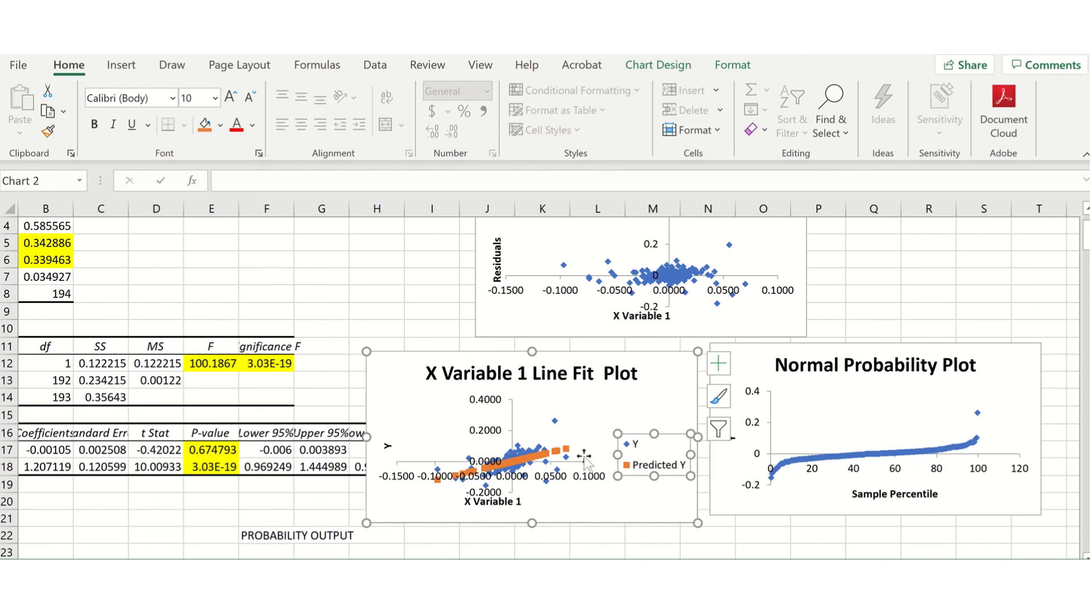
pyautogui.click(523, 450)
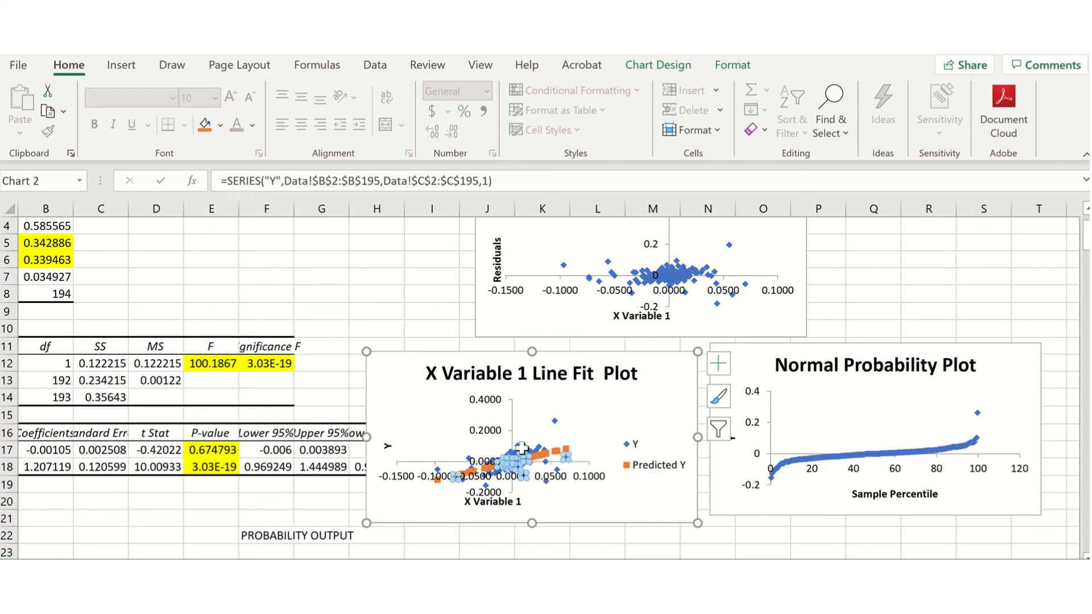
pyautogui.click(538, 418)
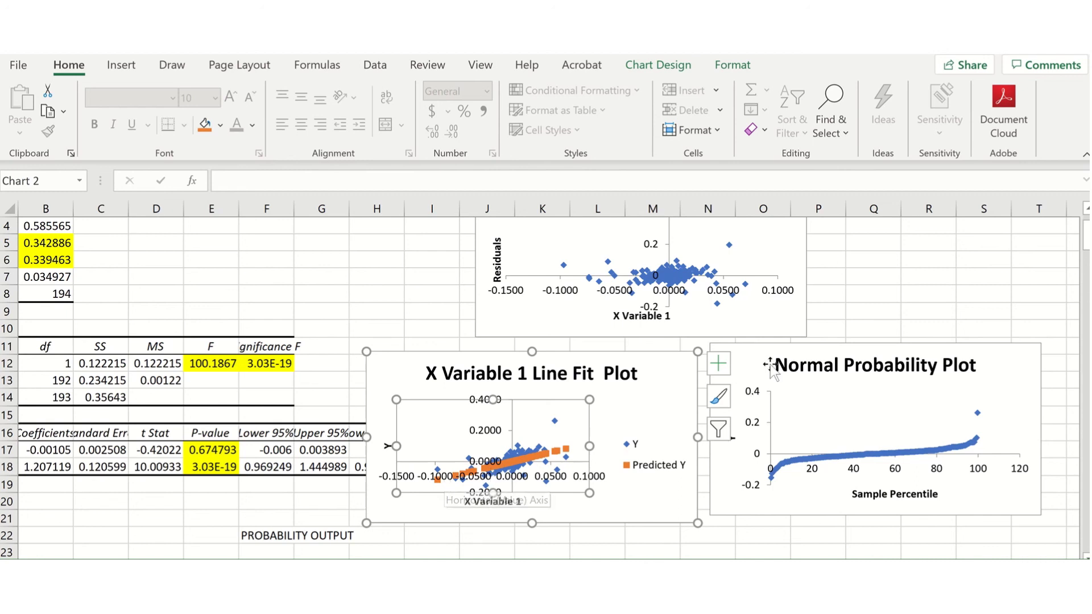
# Examine the Normal Probability Plot and return to the start of the regression summary output.
pyautogui.click(820, 348)
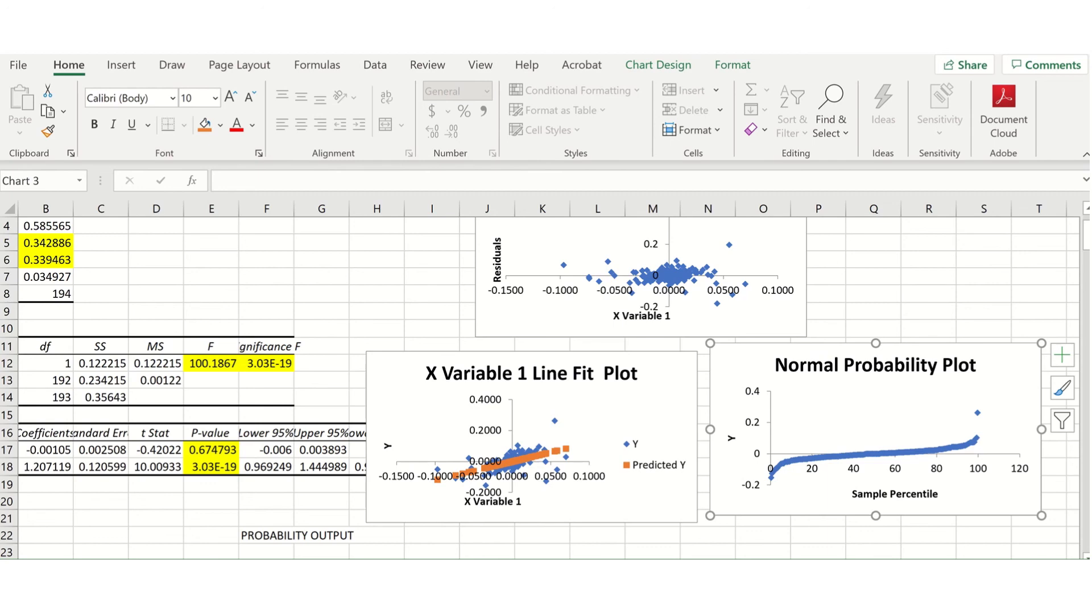
pyautogui.hscroll(-2, 547, 381)
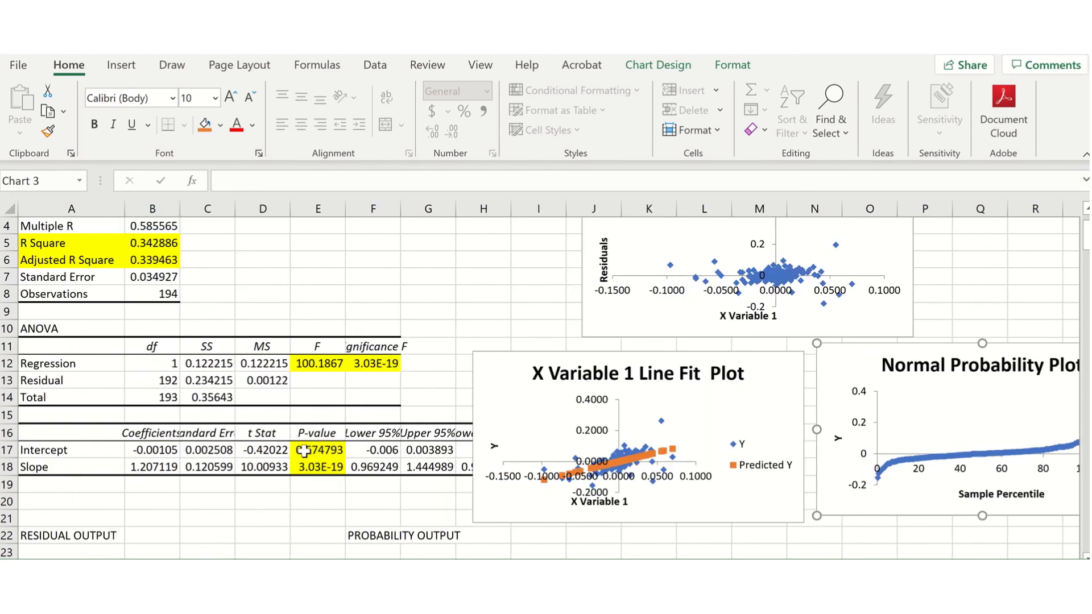
pyautogui.scroll(1, 308, 450)
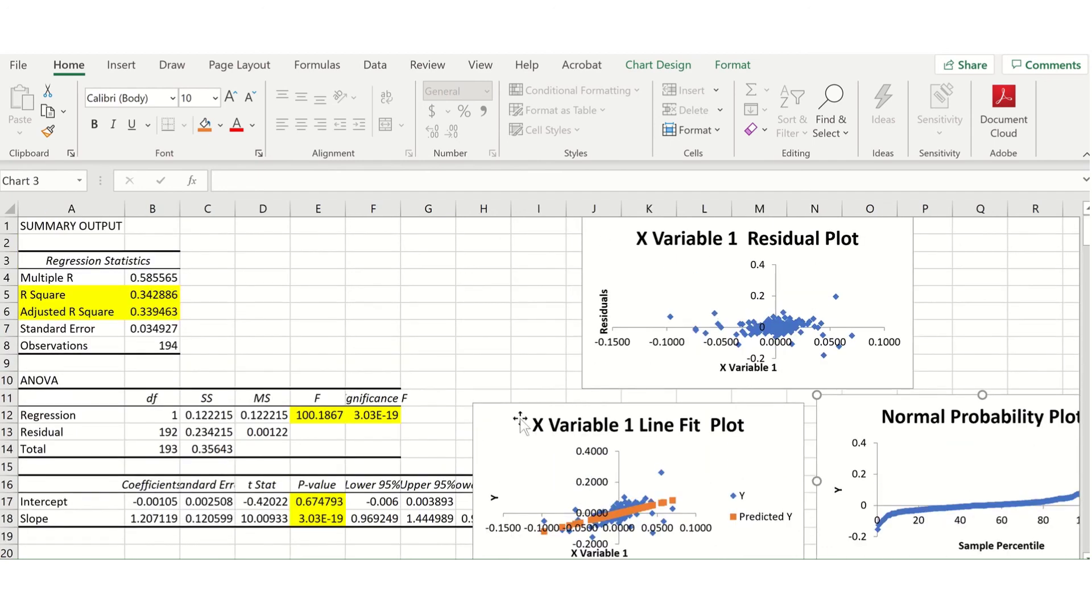